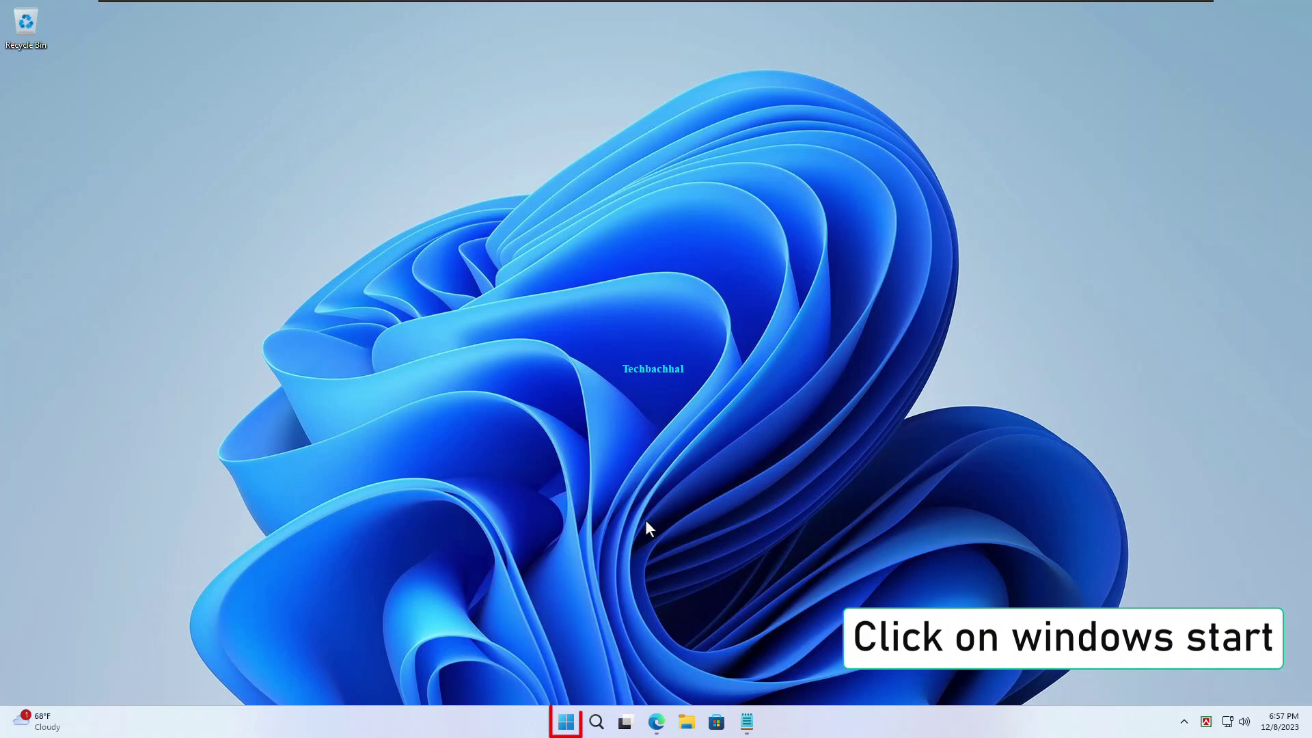
Go to Settings > Apps > Installed apps and scroll the list down to Windows Security.
right_click(567, 721)
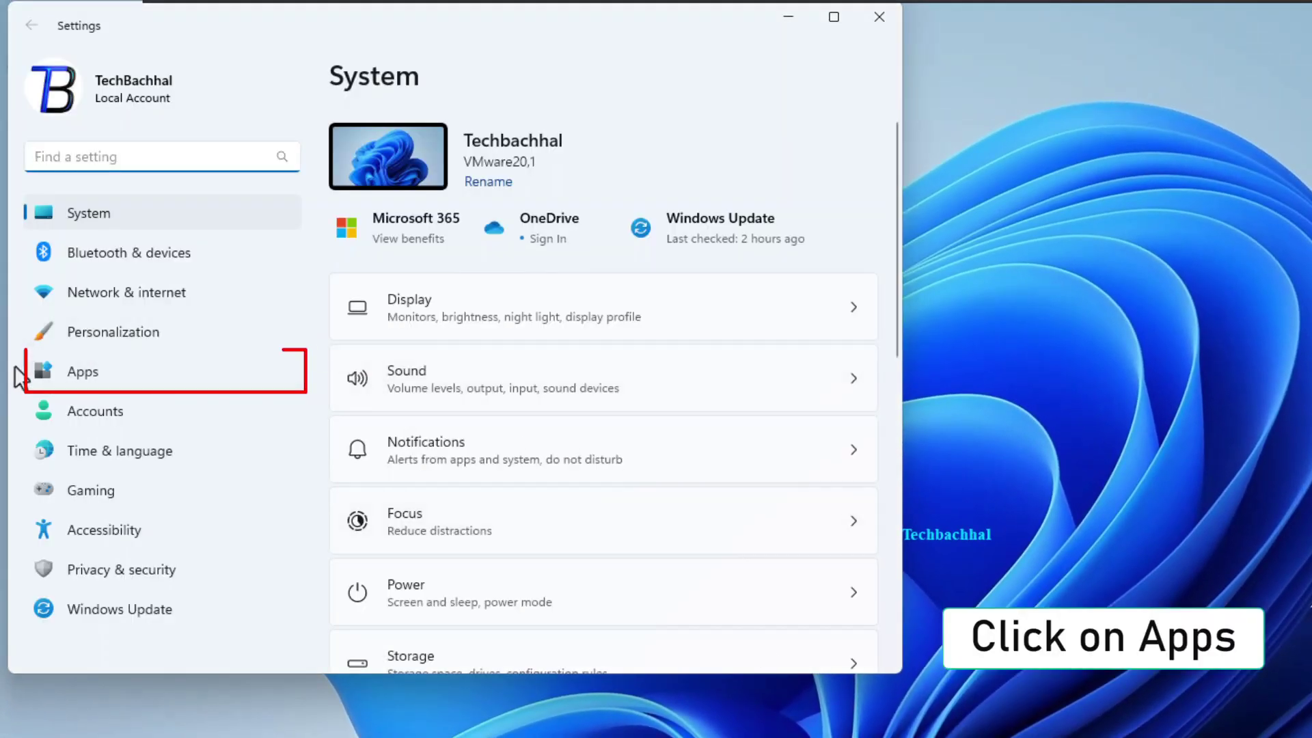
left_click(87, 370)
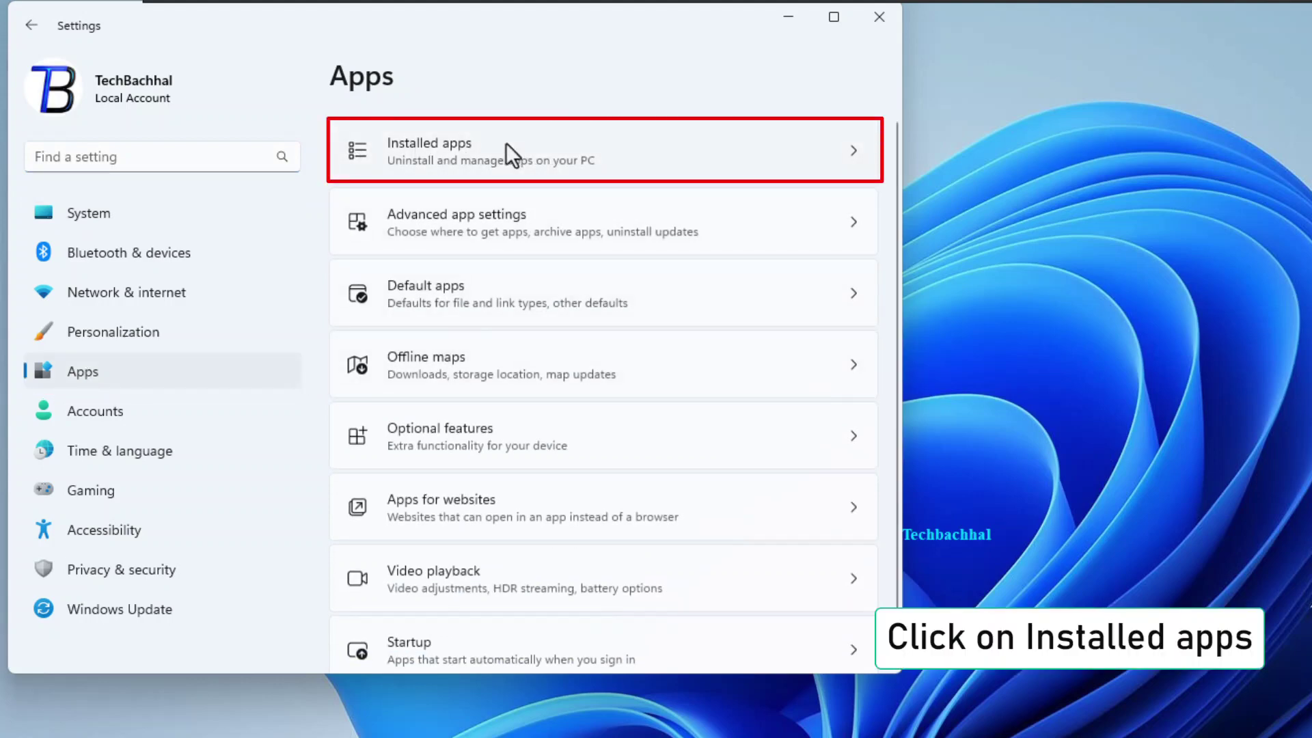
left_click(507, 145)
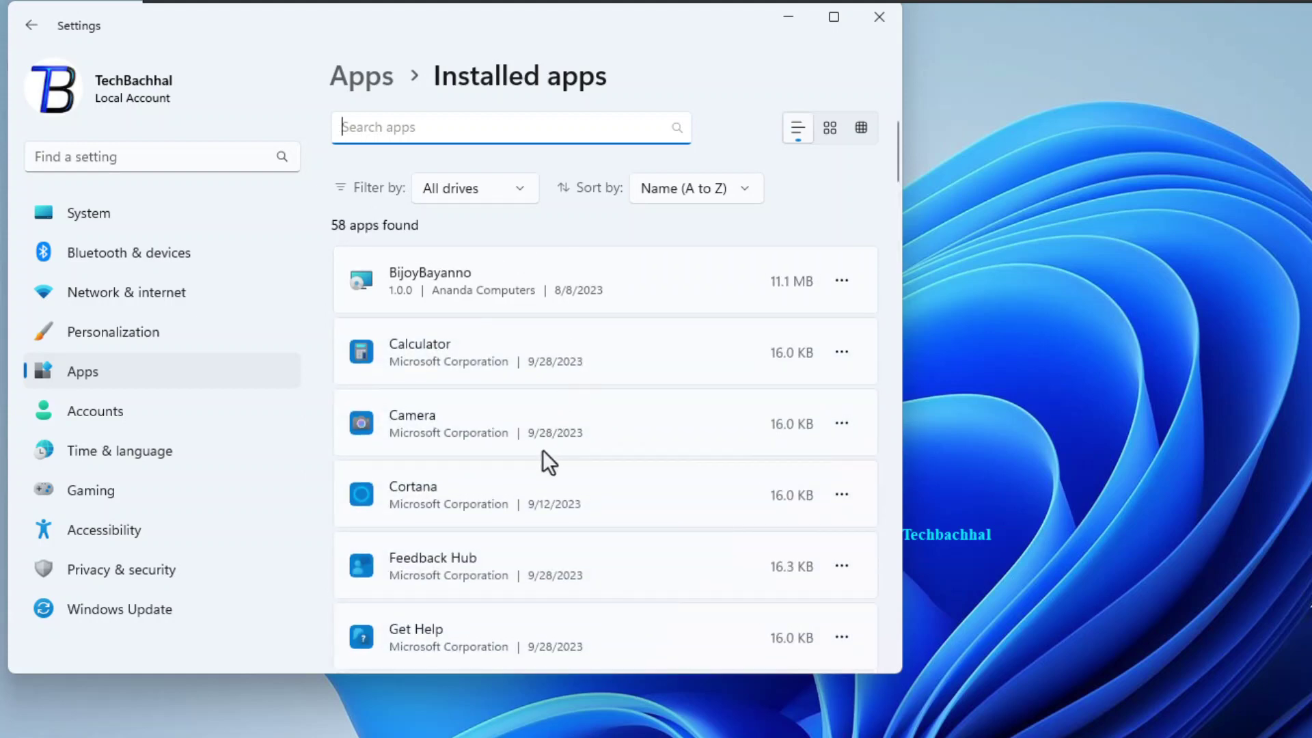
scroll(560, 460, "down", 5)
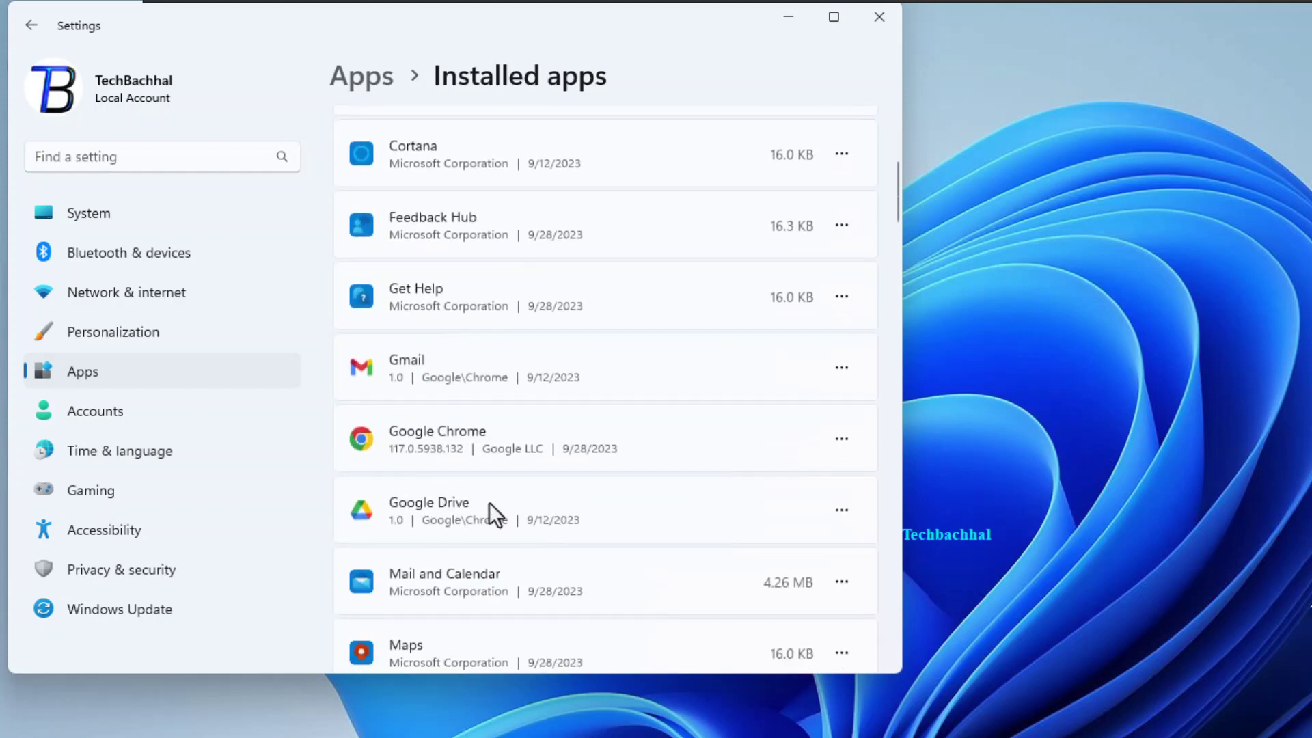
scroll(490, 502, "down", 3)
scroll(489, 502, "down", 5)
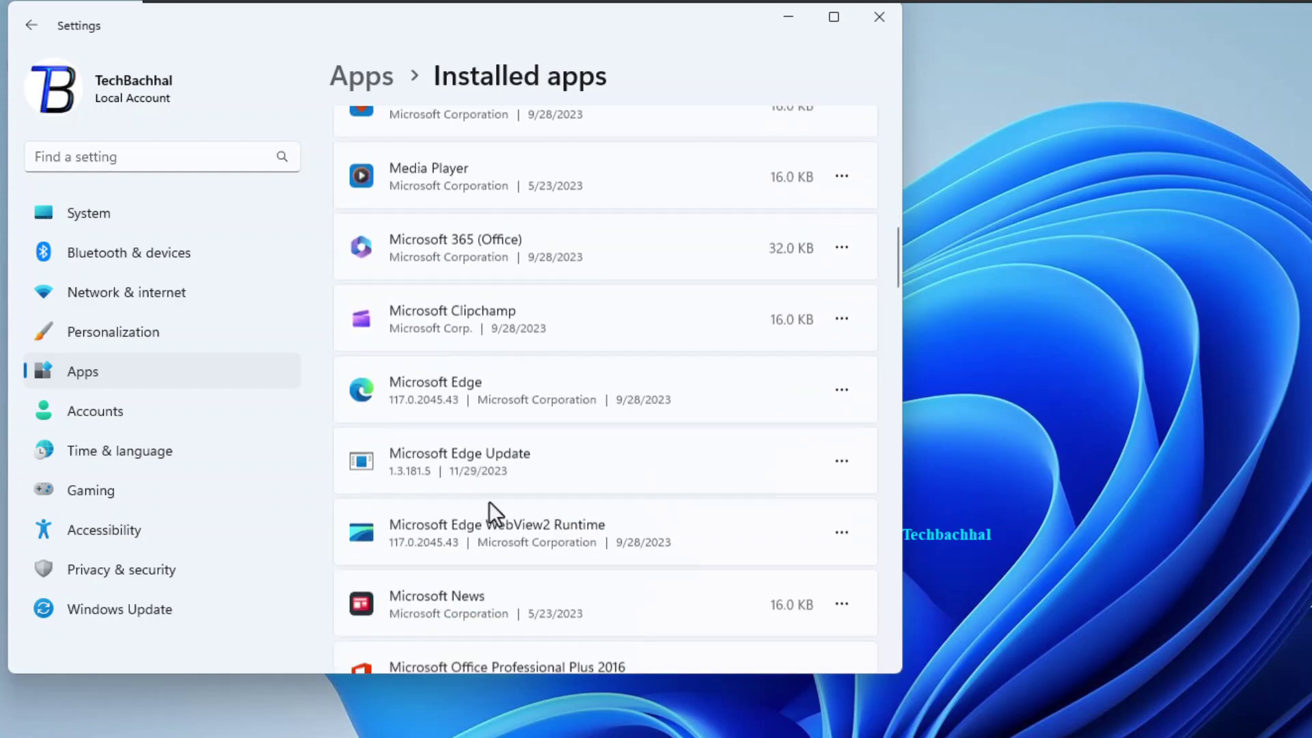
scroll(489, 502, "down", 9)
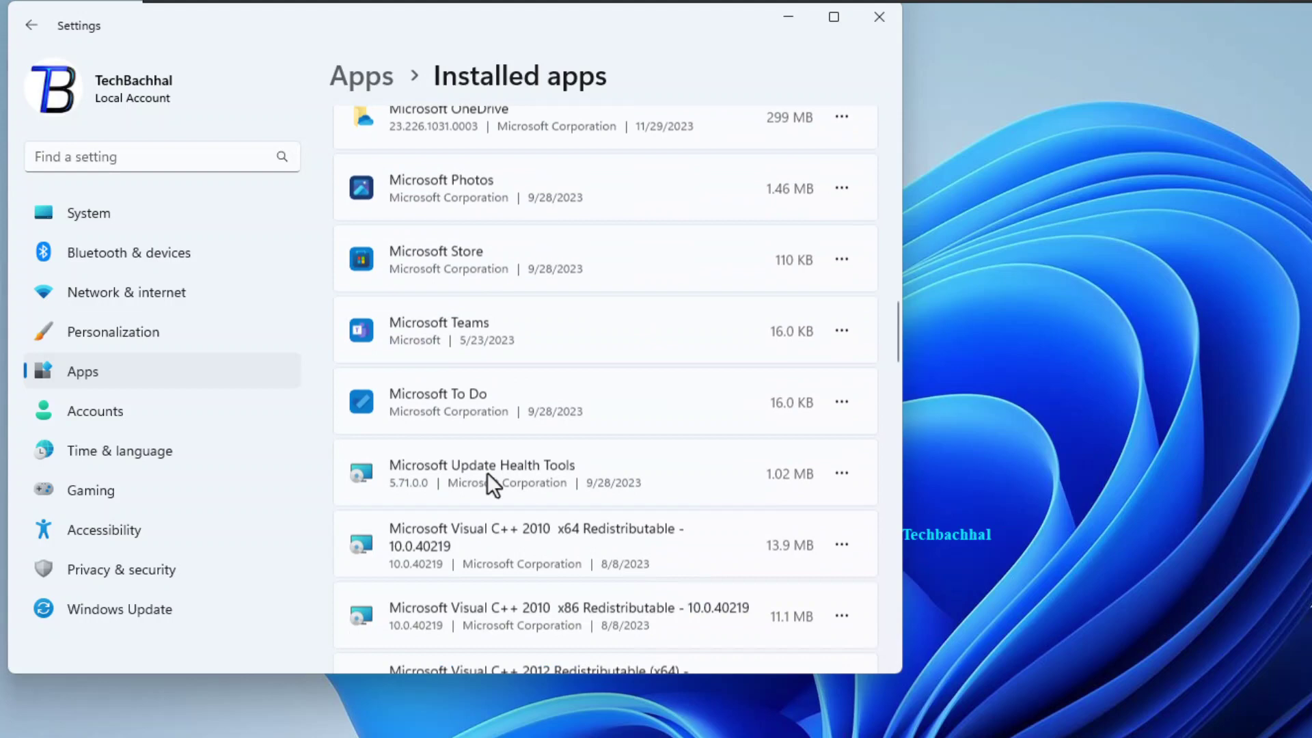
scroll(487, 472, "down", 10)
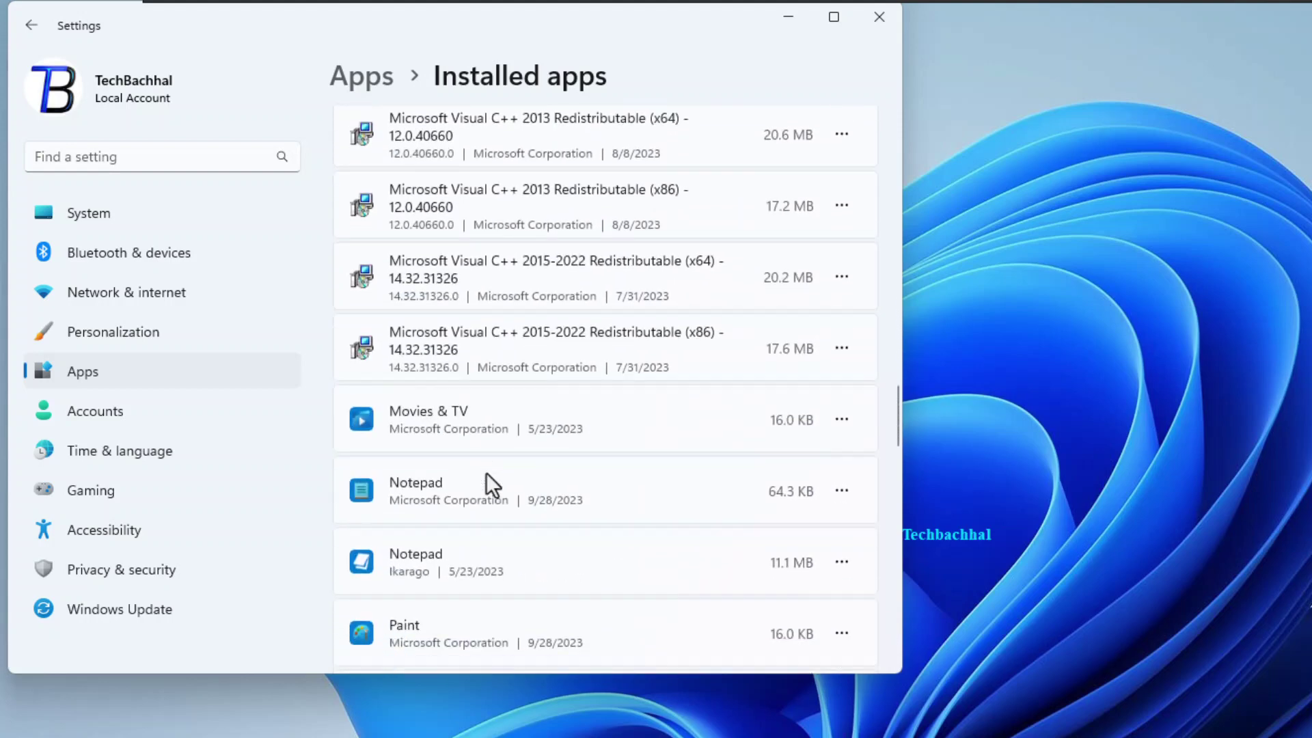
scroll(486, 473, "down", 11)
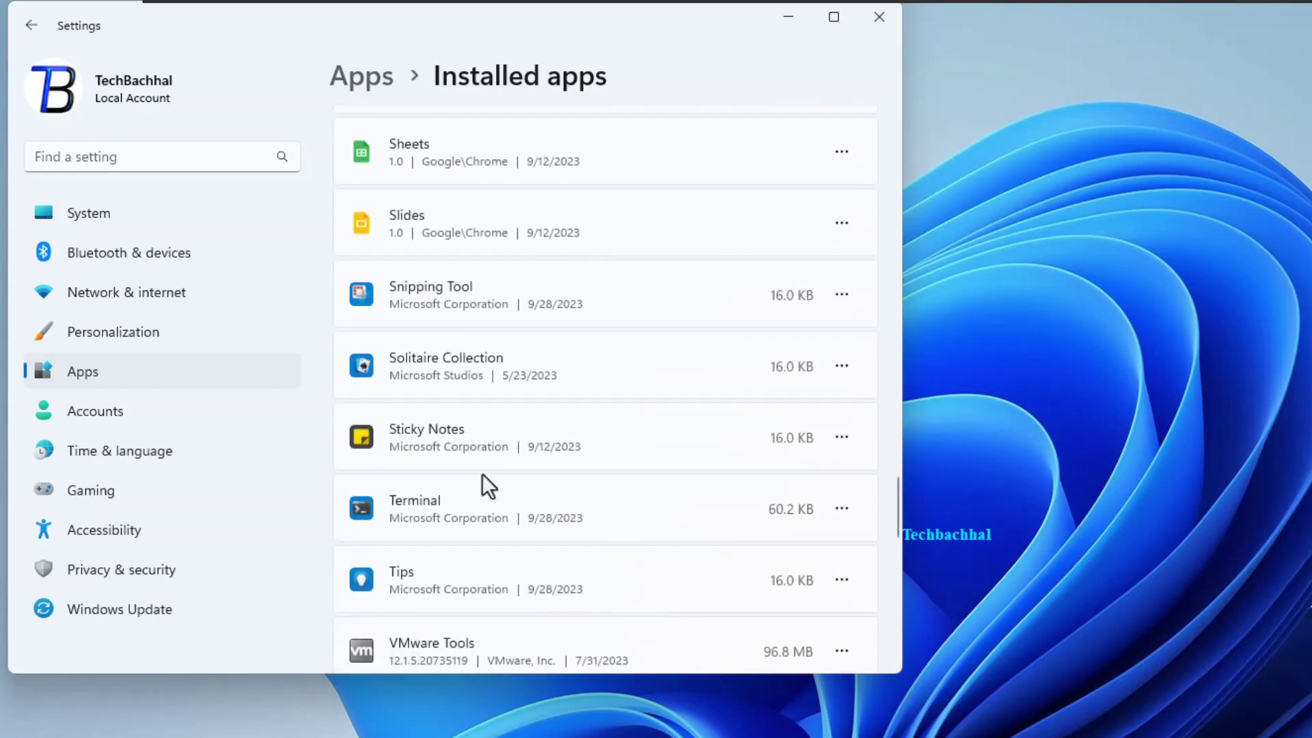
scroll(482, 475, "down", 9)
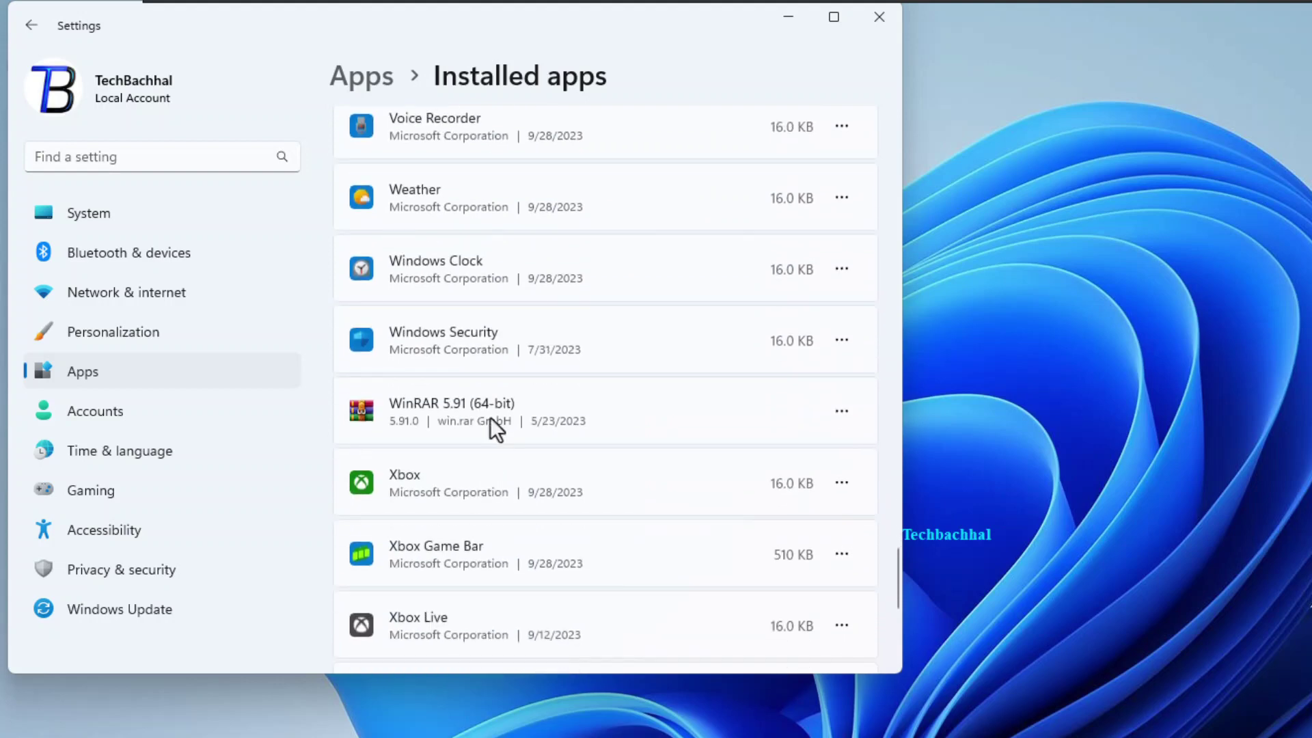
Run Repair in Windows Security's advanced options, then Reset it and confirm deleting its data.
left_click(842, 340)
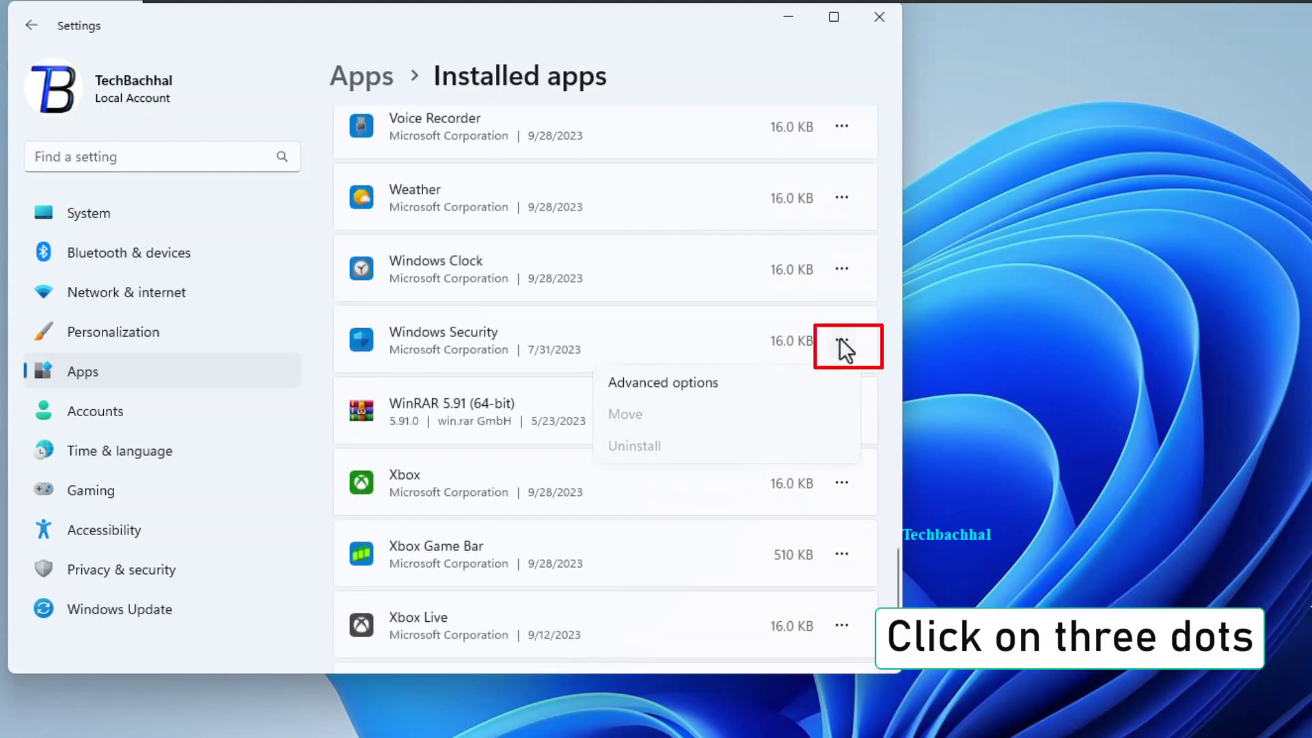
left_click(654, 380)
scroll(650, 386, "down", 10)
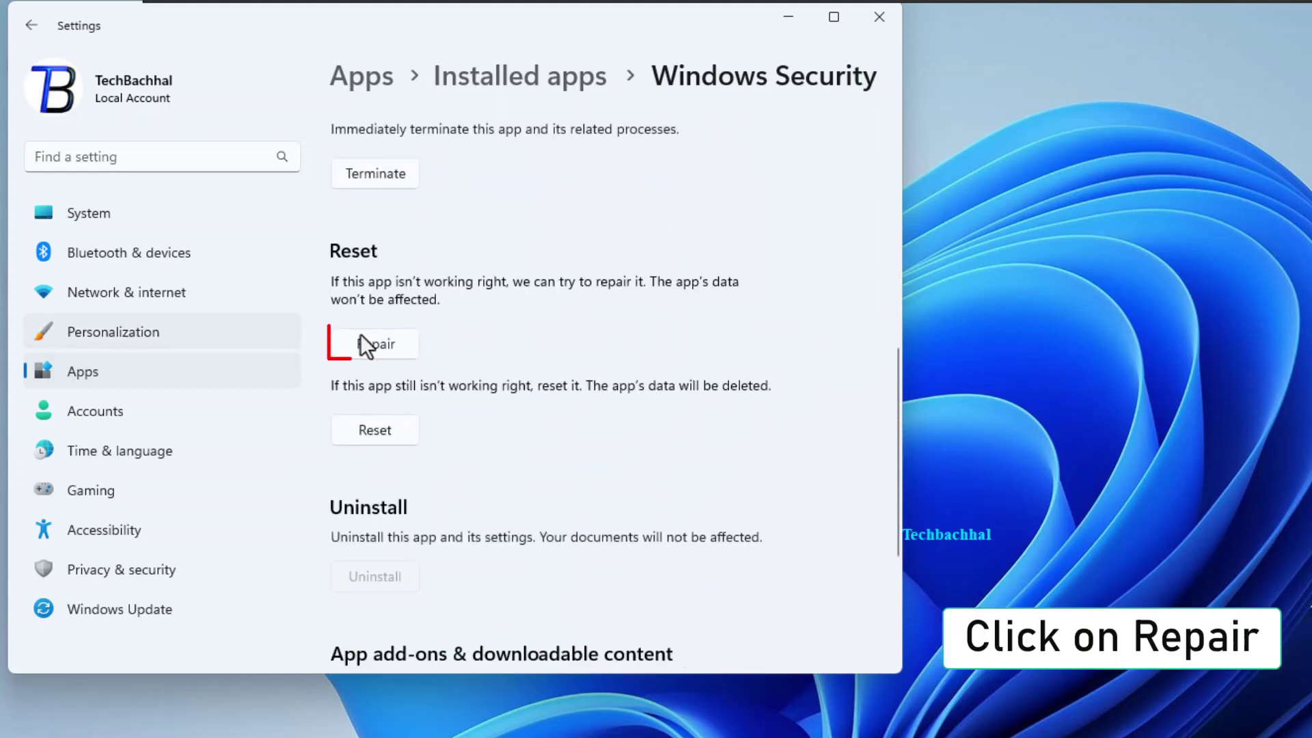
left_click(391, 343)
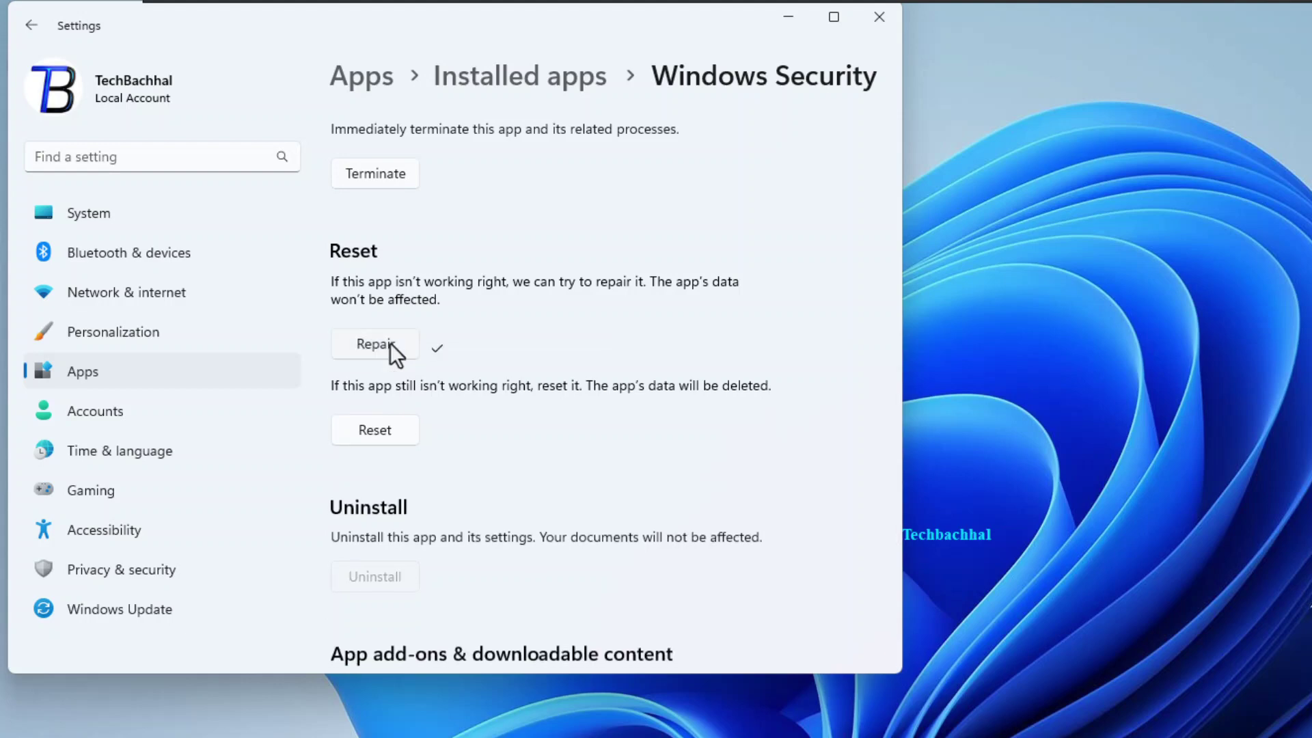
left_click(375, 430)
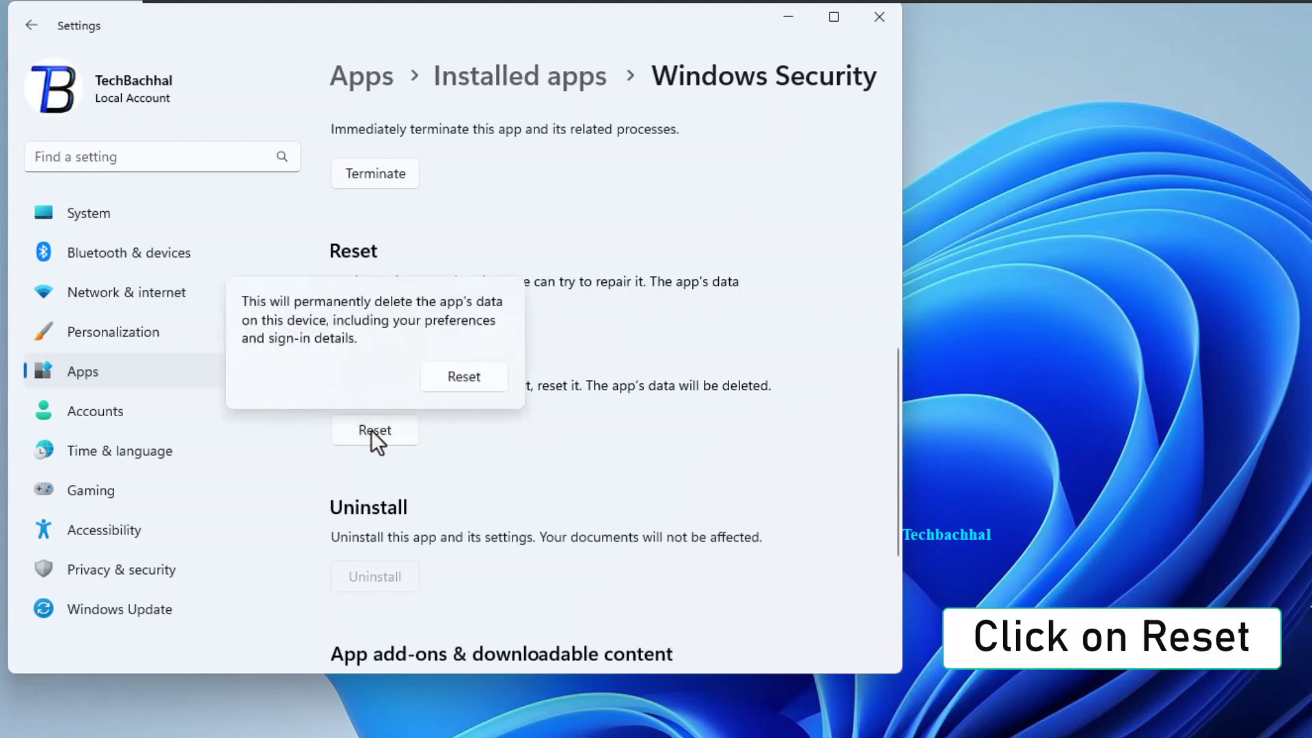
left_click(457, 374)
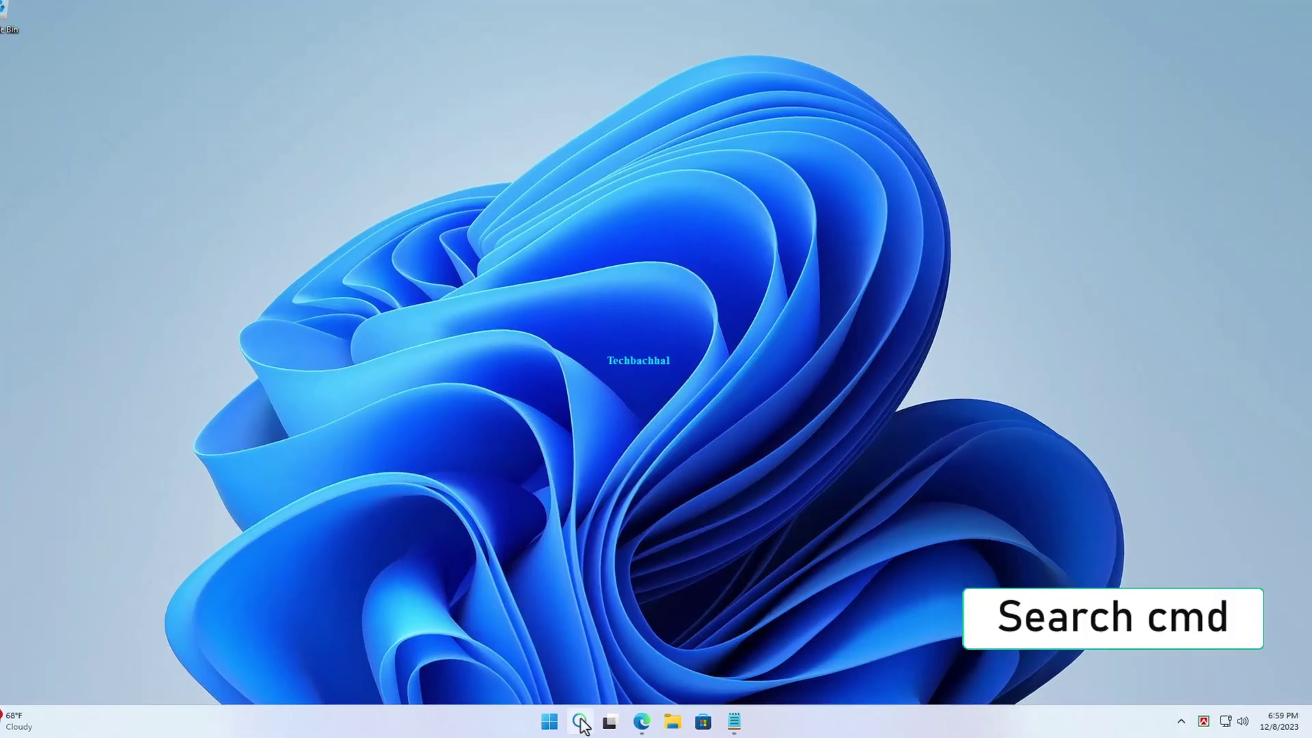
Search for 'cmd' and launch Command Prompt as administrator.
left_click(597, 723)
type("cmd")
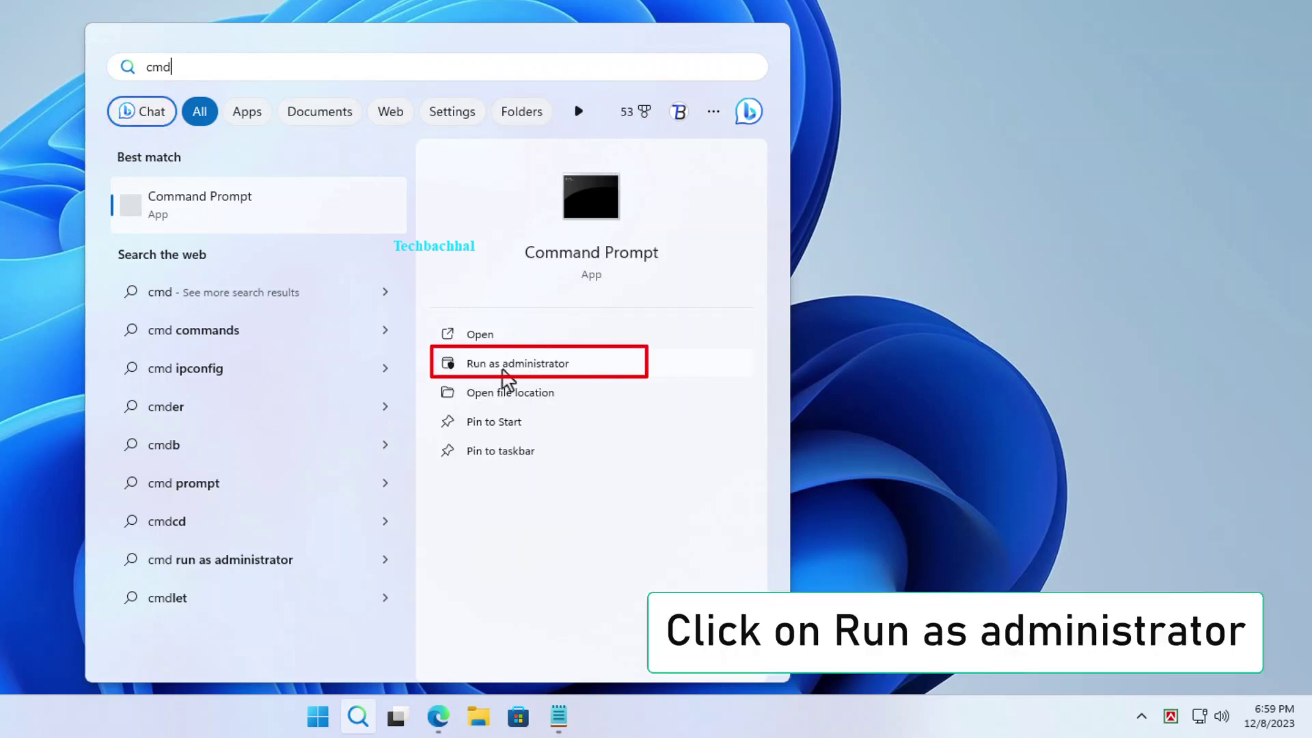
left_click(497, 366)
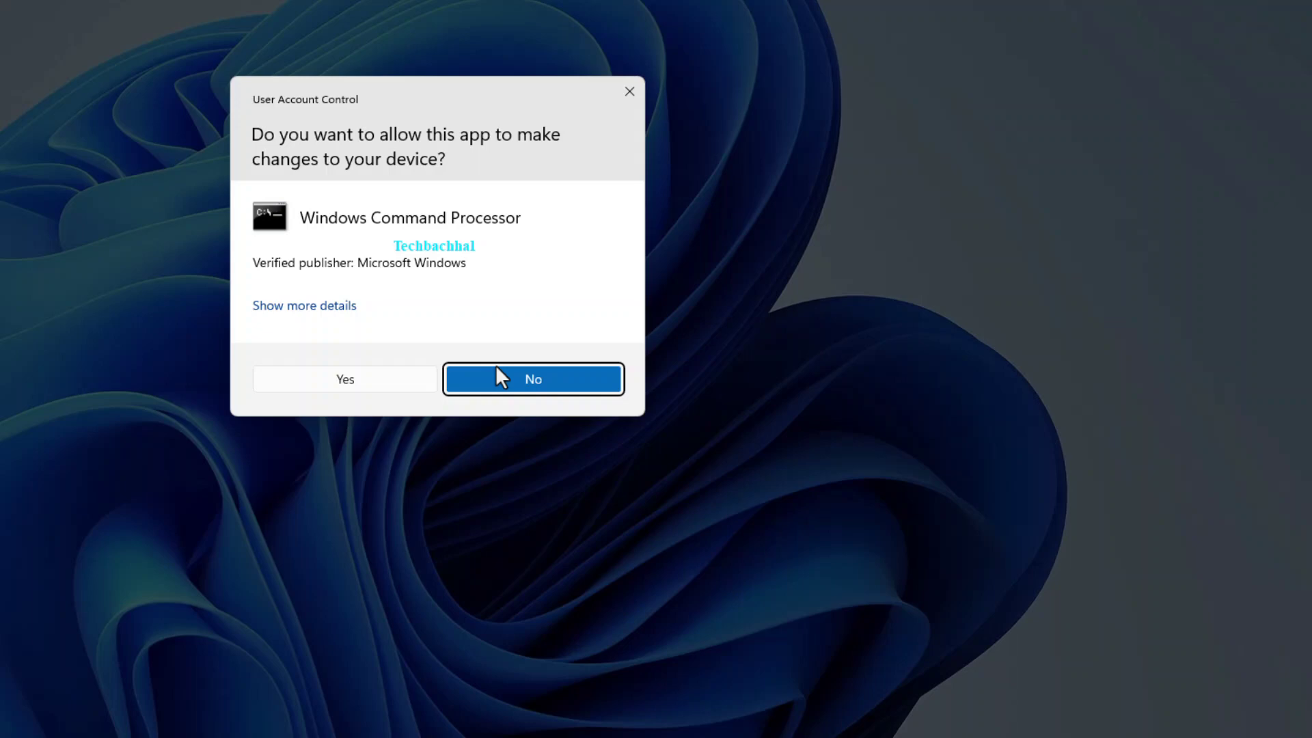
Approve the UAC prompt, then paste sfc /scannow from Notepad into the admin console and run it.
left_click(330, 379)
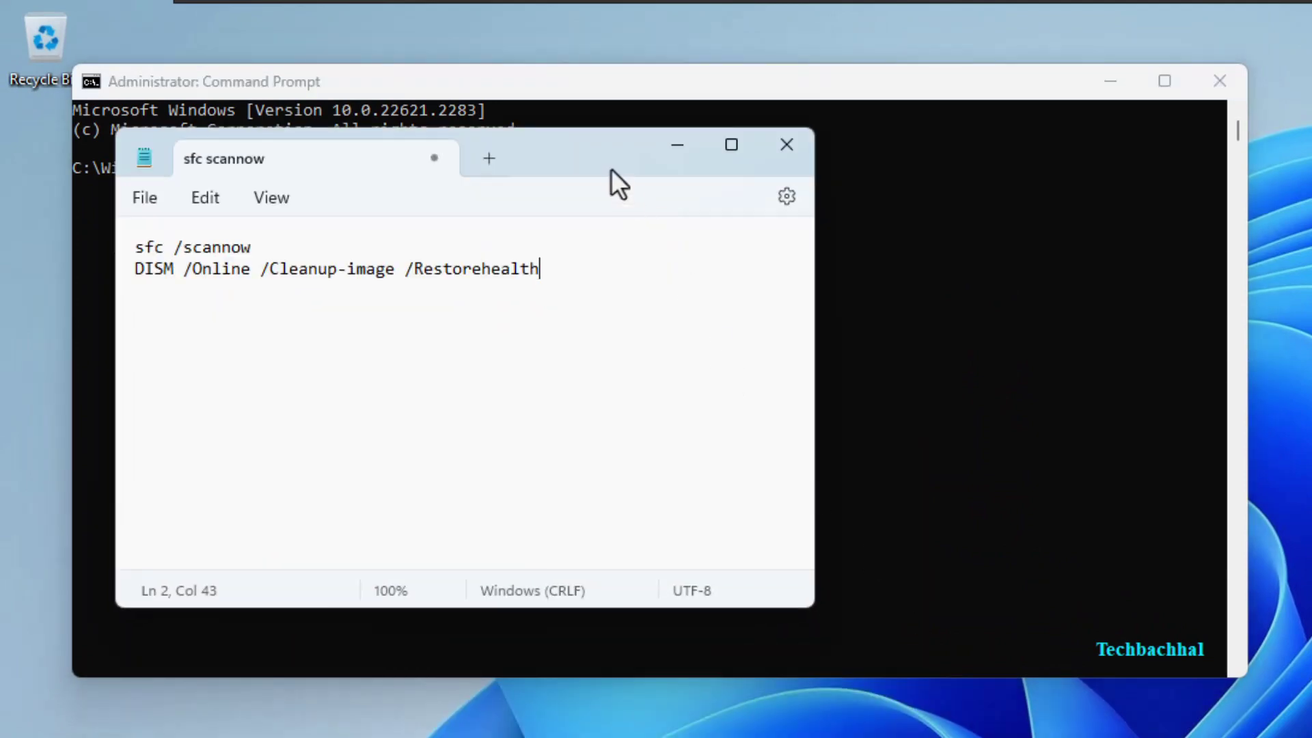
left_click_drag(597, 166, 1077, 169)
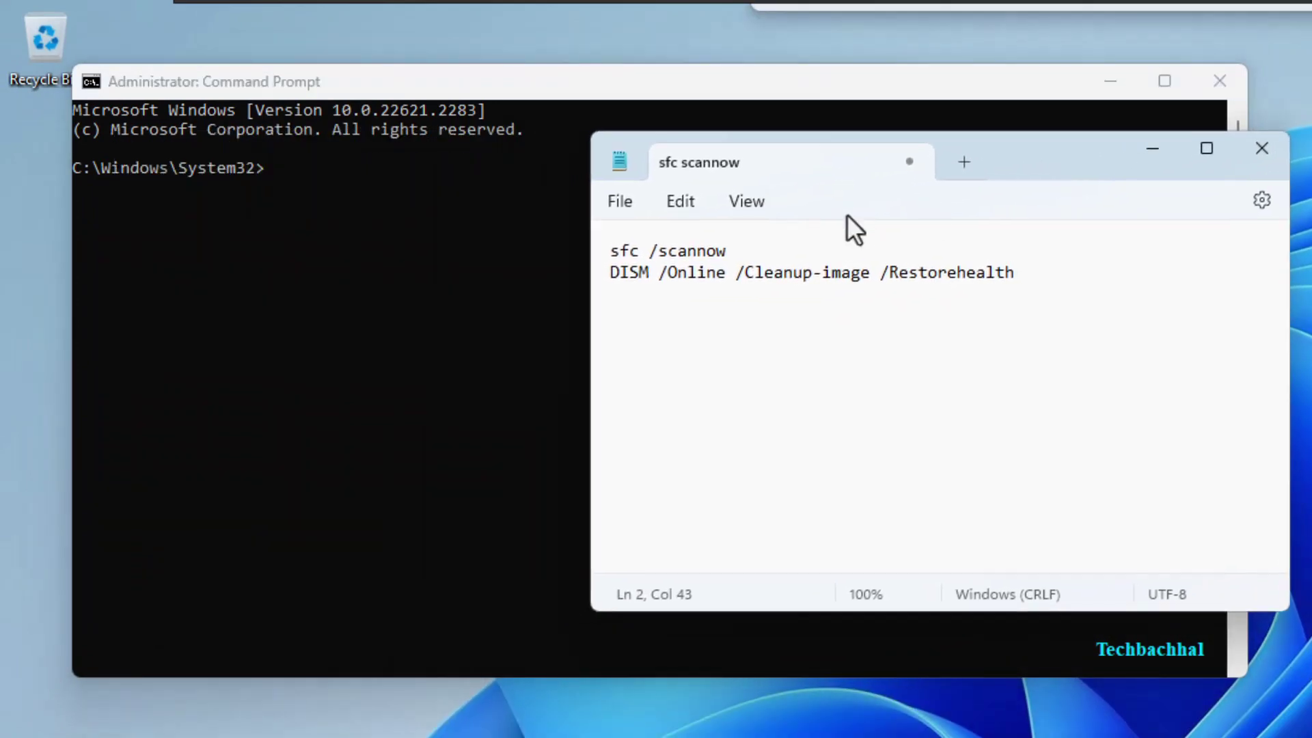
left_click_drag(778, 253, 549, 250)
key("ctrl+c")
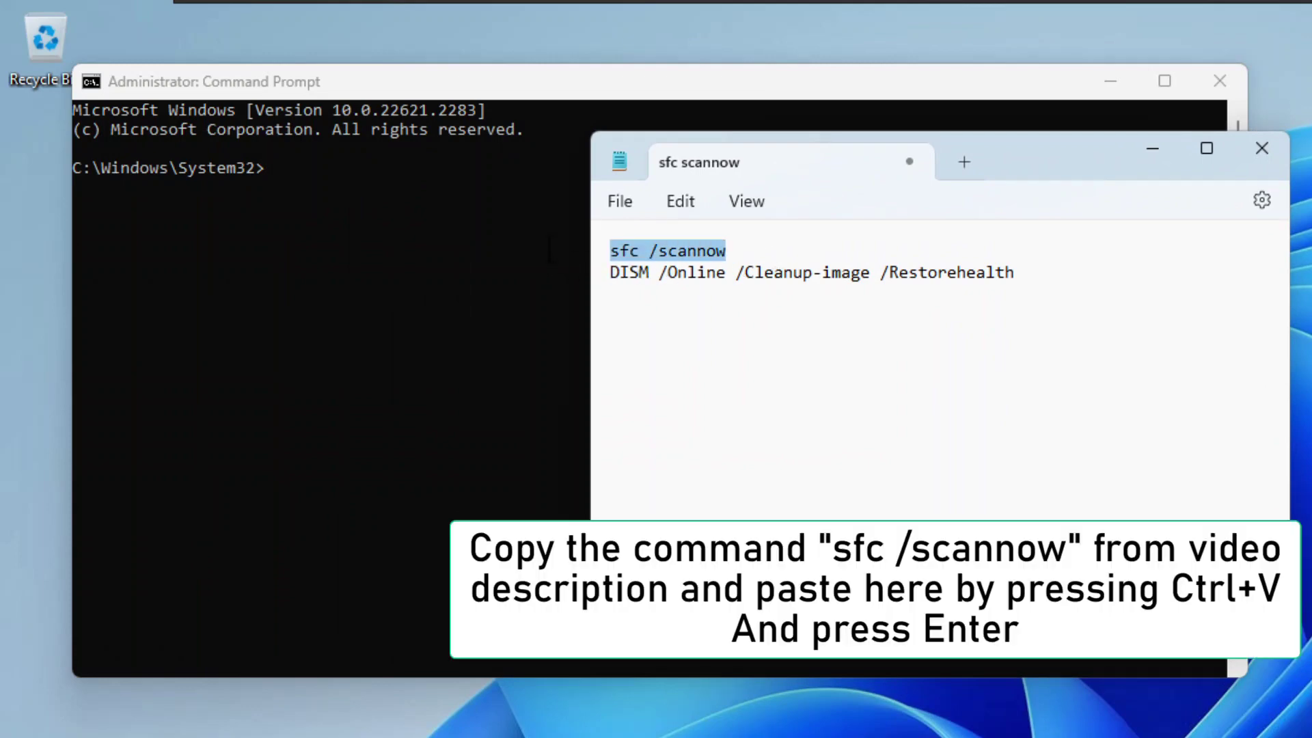
left_click(1153, 150)
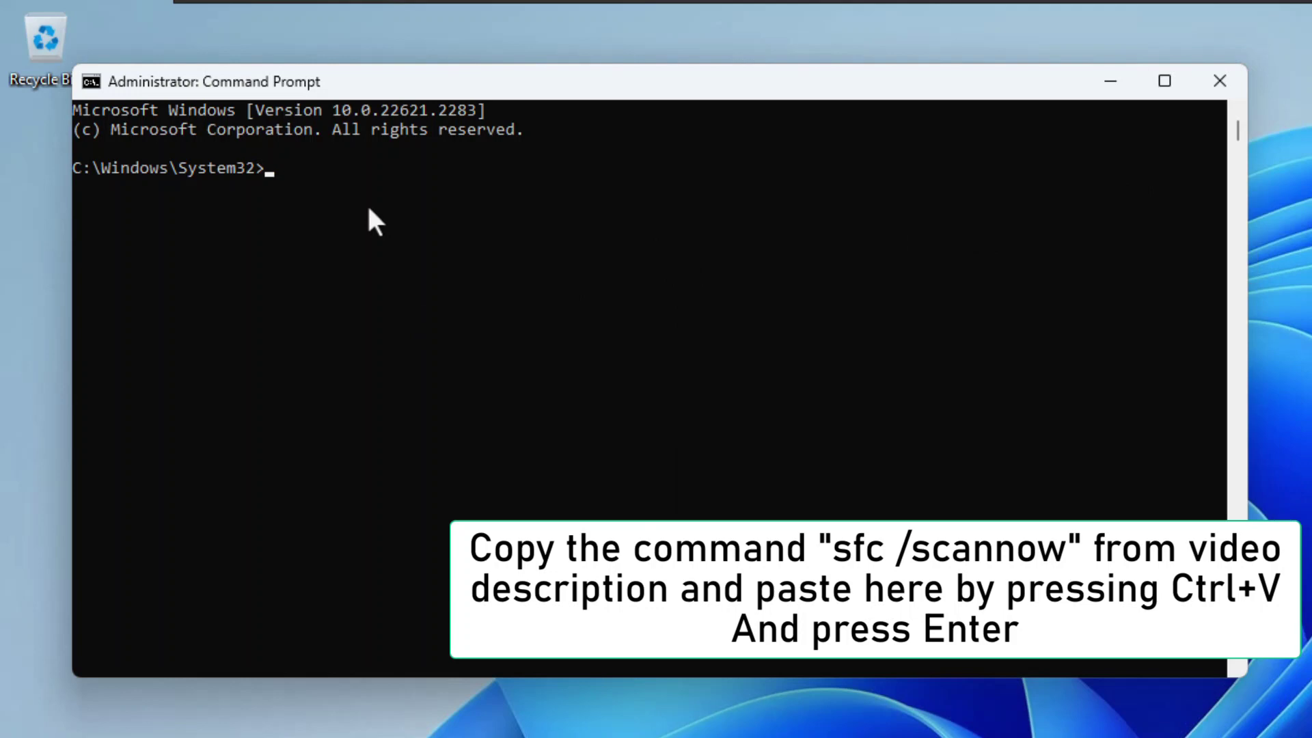
key("ctrl+v")
key("Return")
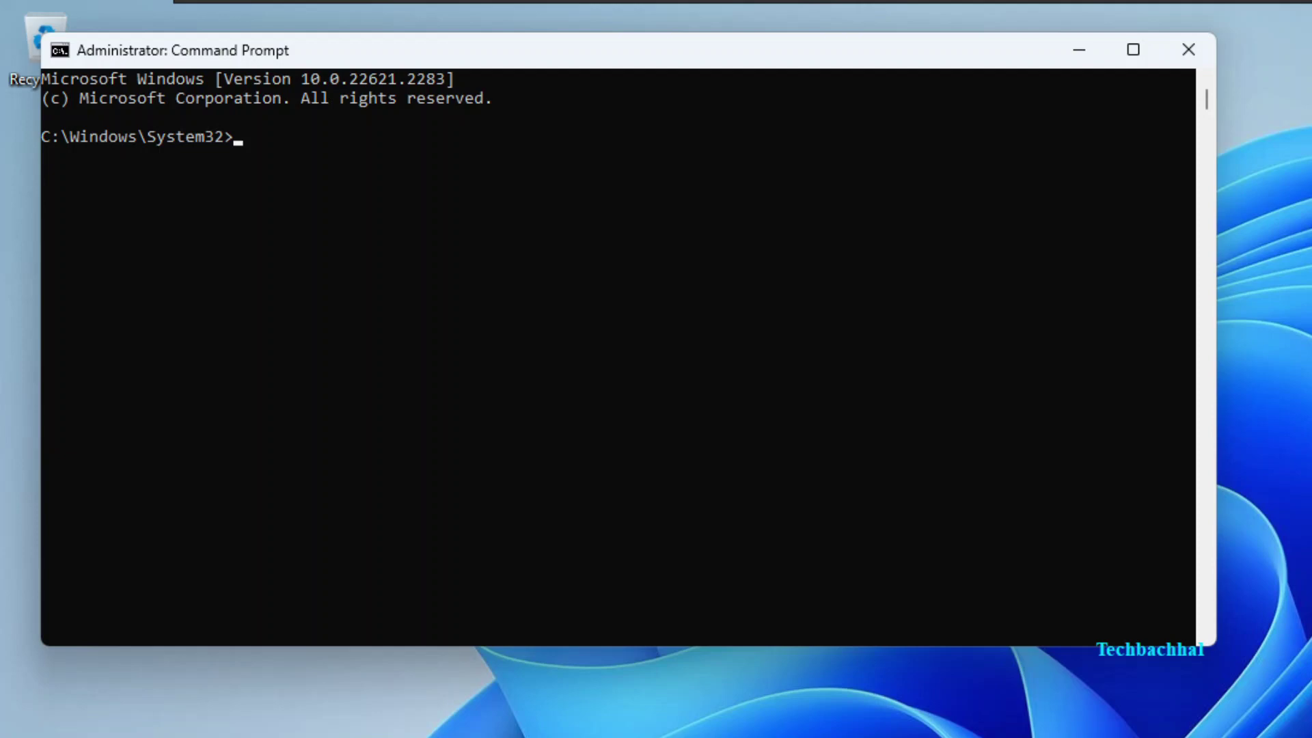
Copy DISM /Online /Cleanup-image /Restorehealth from Notepad and run it in the console.
key("alt+Tab")
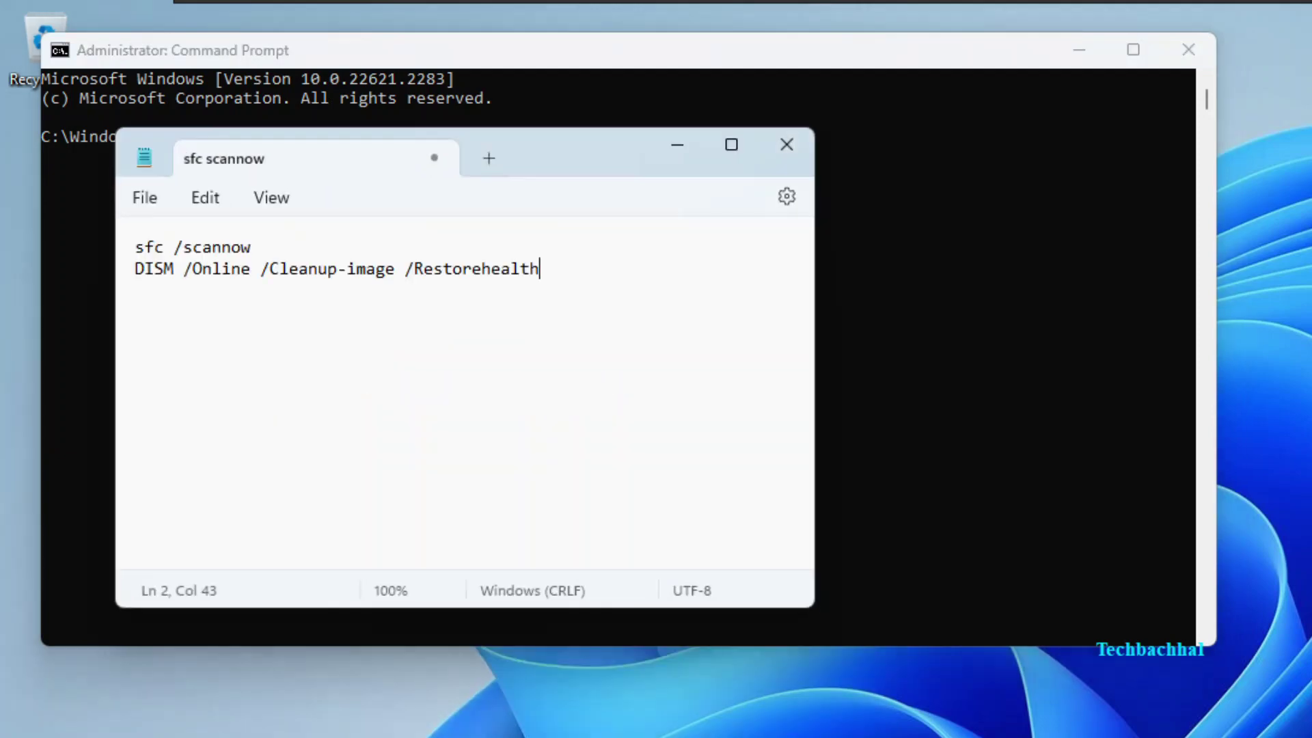
left_click_drag(575, 271, 126, 274)
key("ctrl+c")
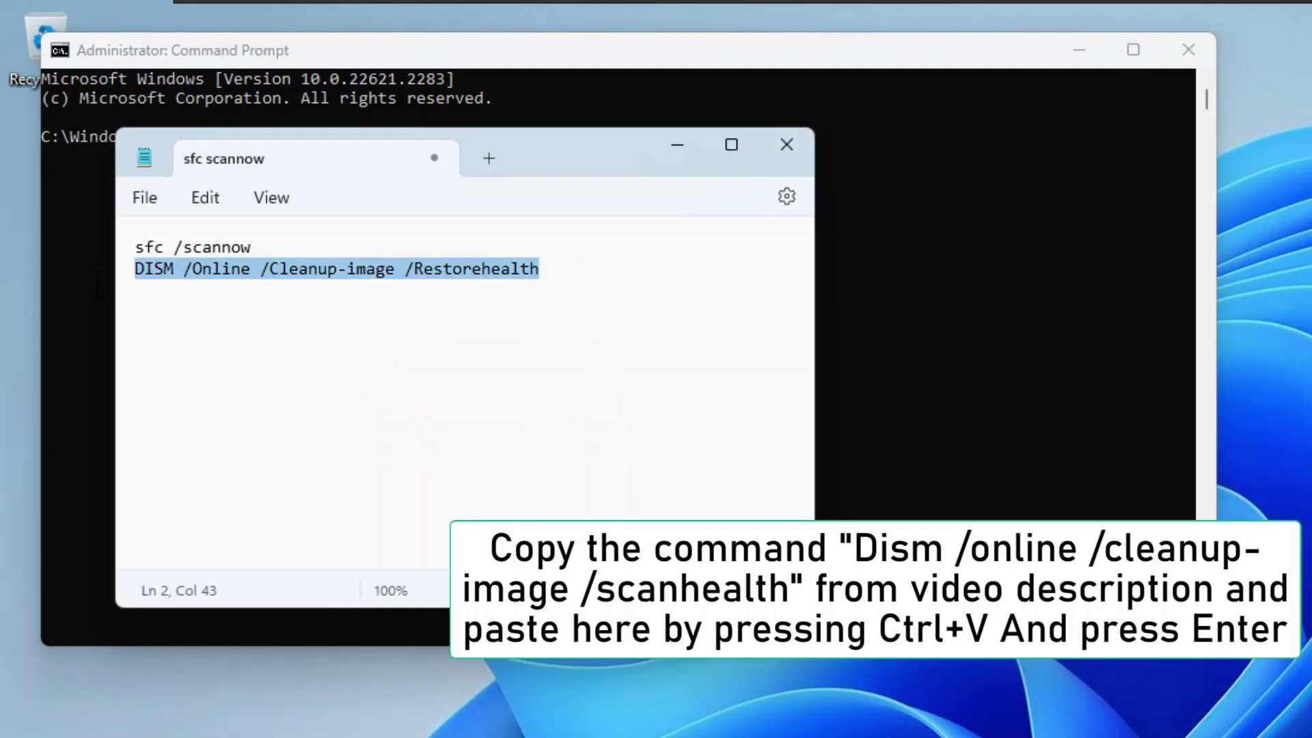
left_click(678, 144)
key("ctrl+v")
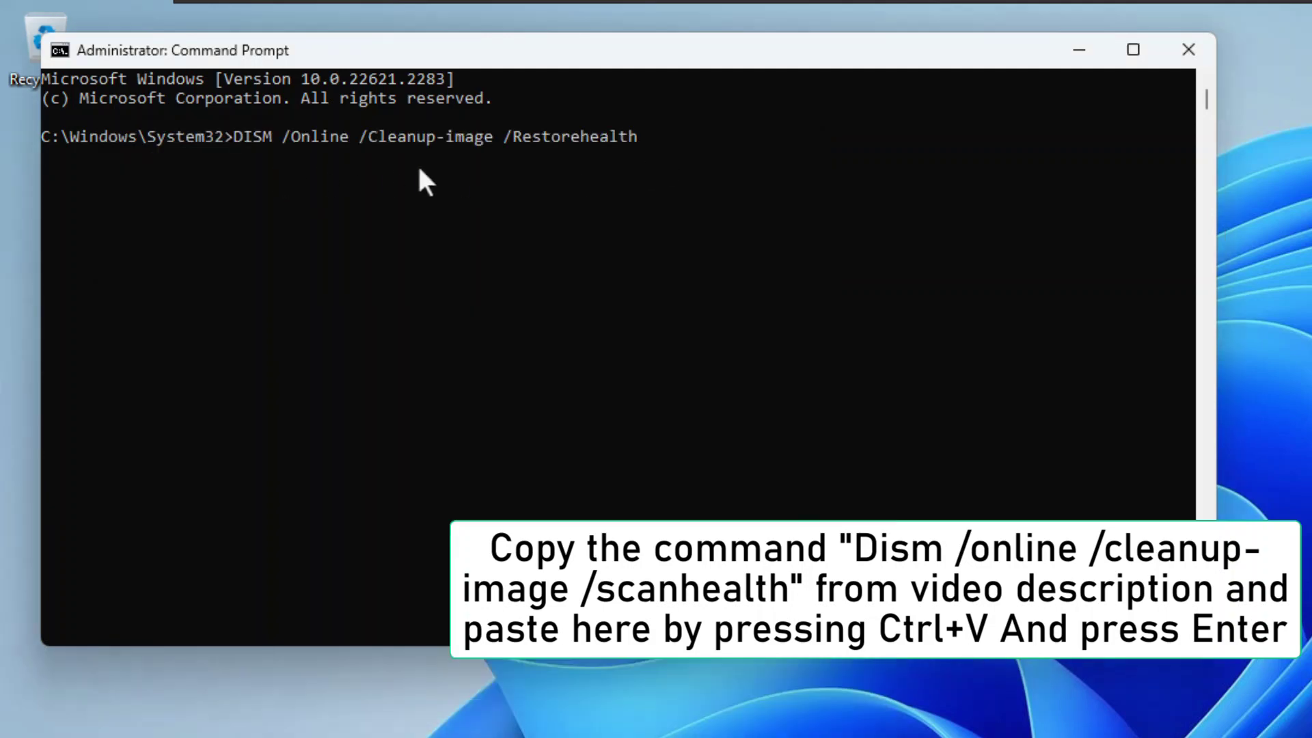
key("Return")
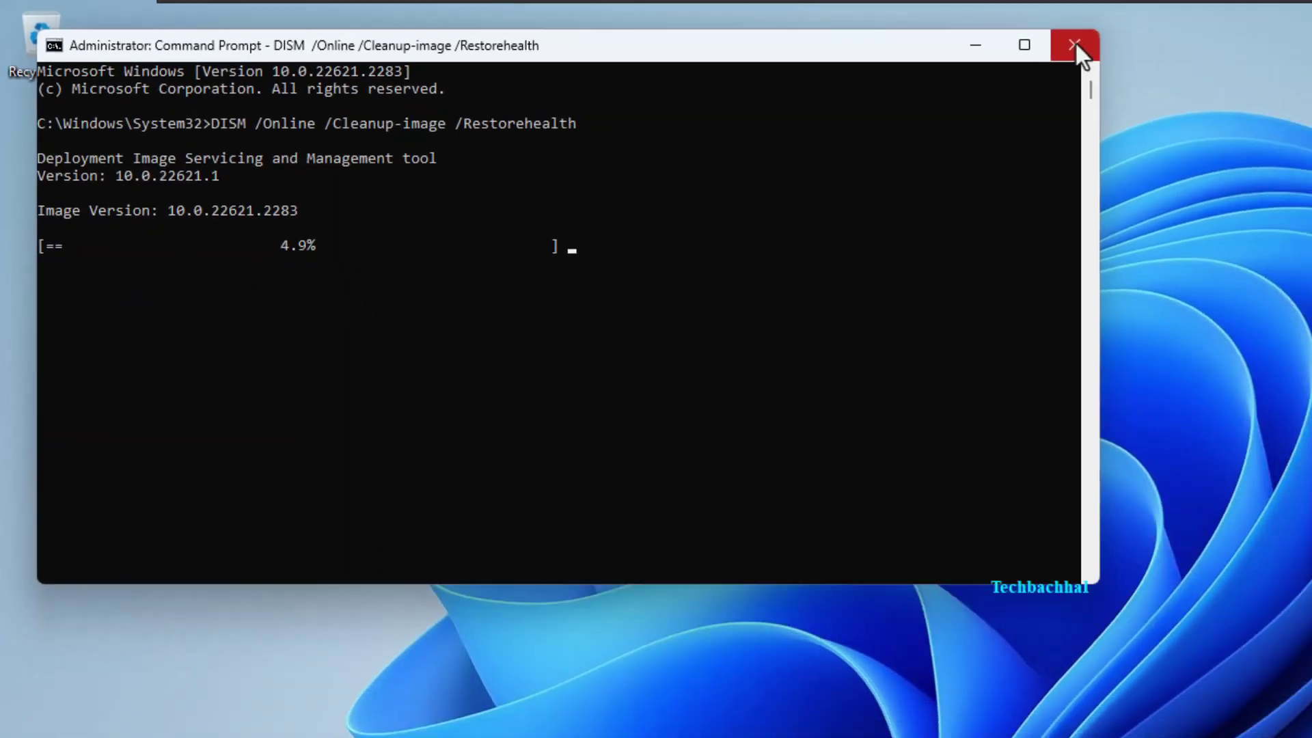
Close Command Prompt and bring up the Start button's Shut down or sign out options.
left_click(1189, 49)
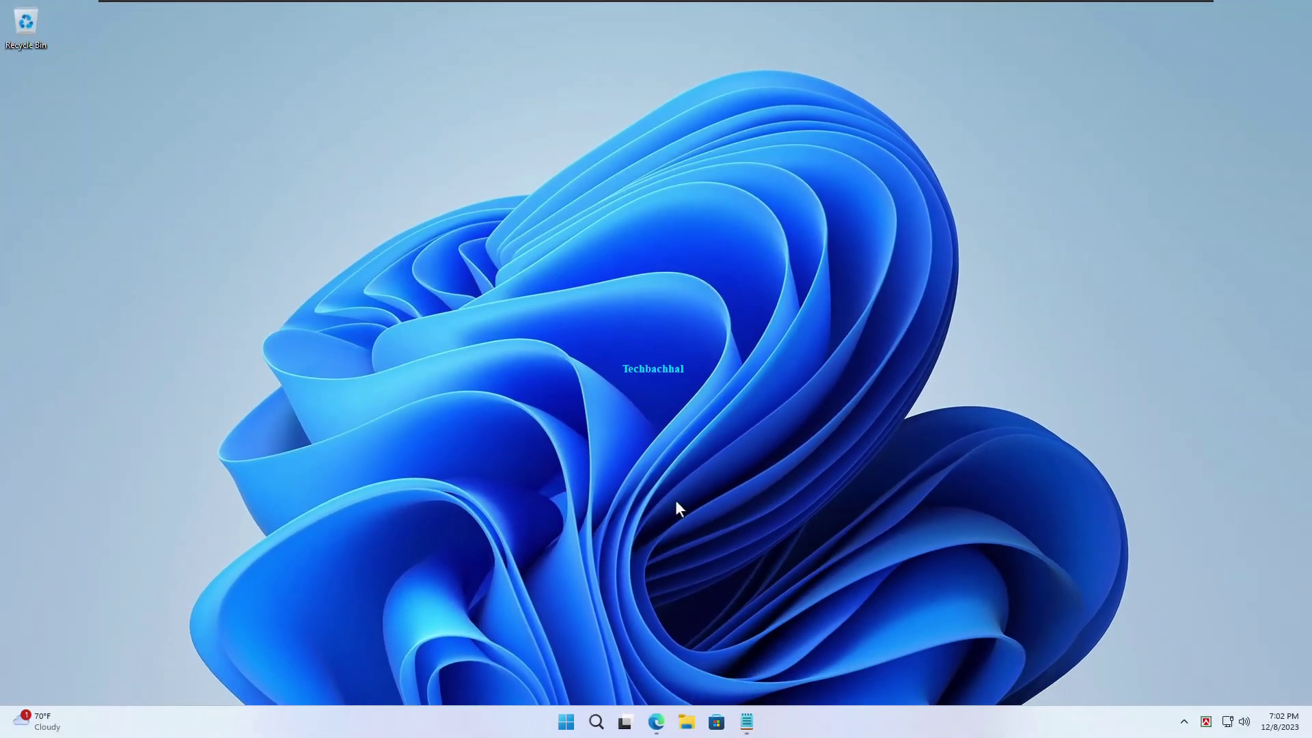
right_click(571, 720)
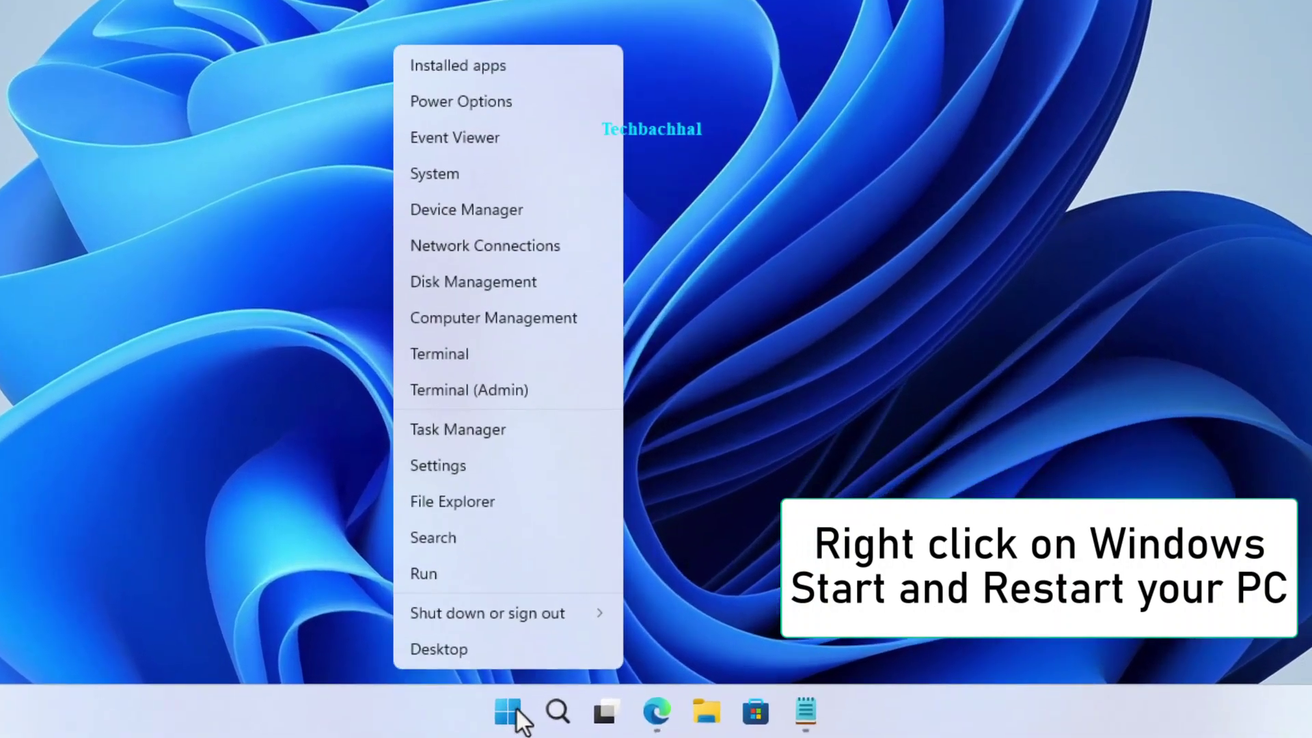
mouse_move(568, 665)
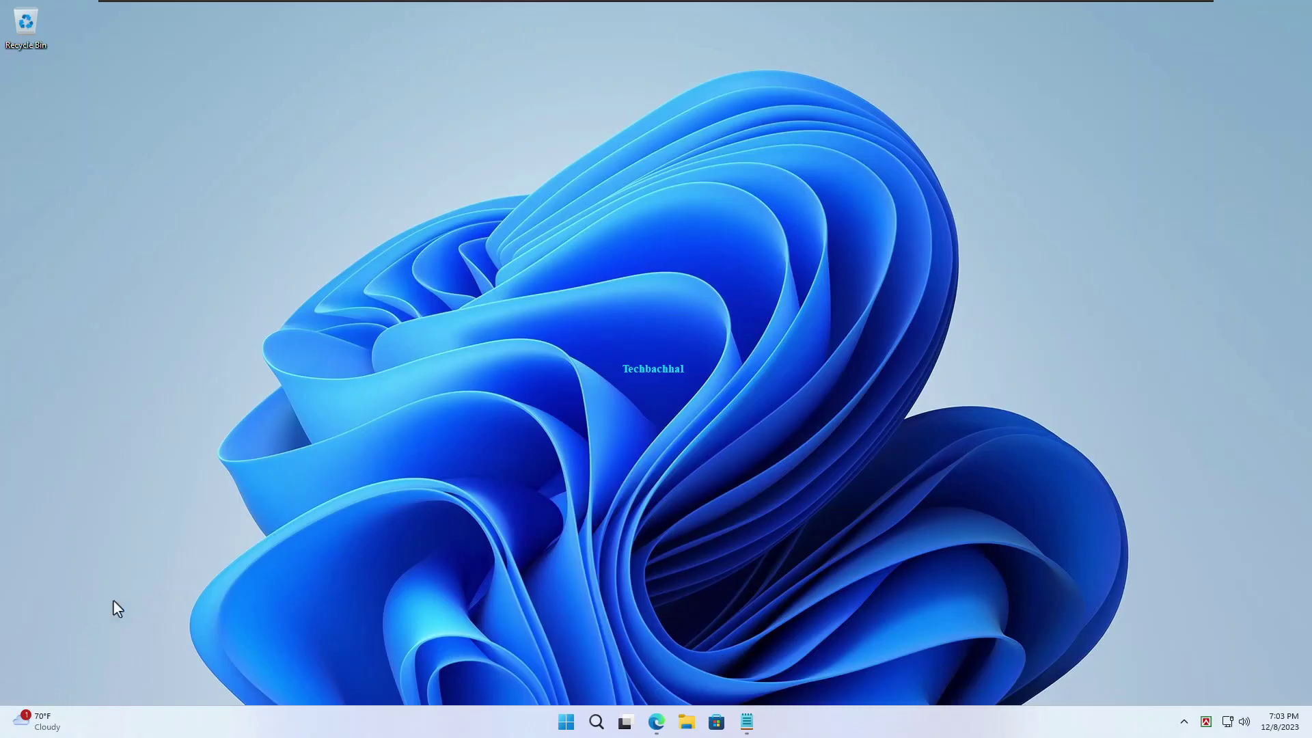
Search 'powershell', run Windows PowerShell as administrator and approve the UAC prompt.
left_click(593, 723)
type("p")
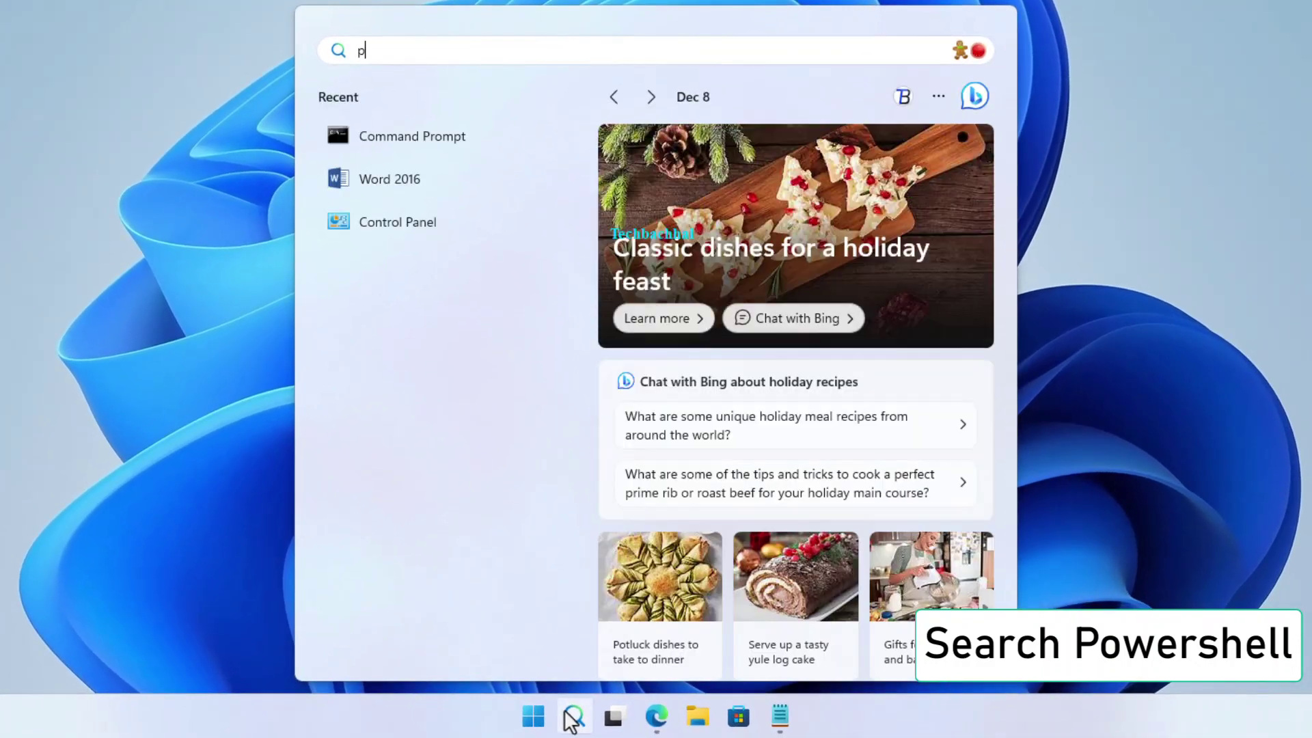
type("ower")
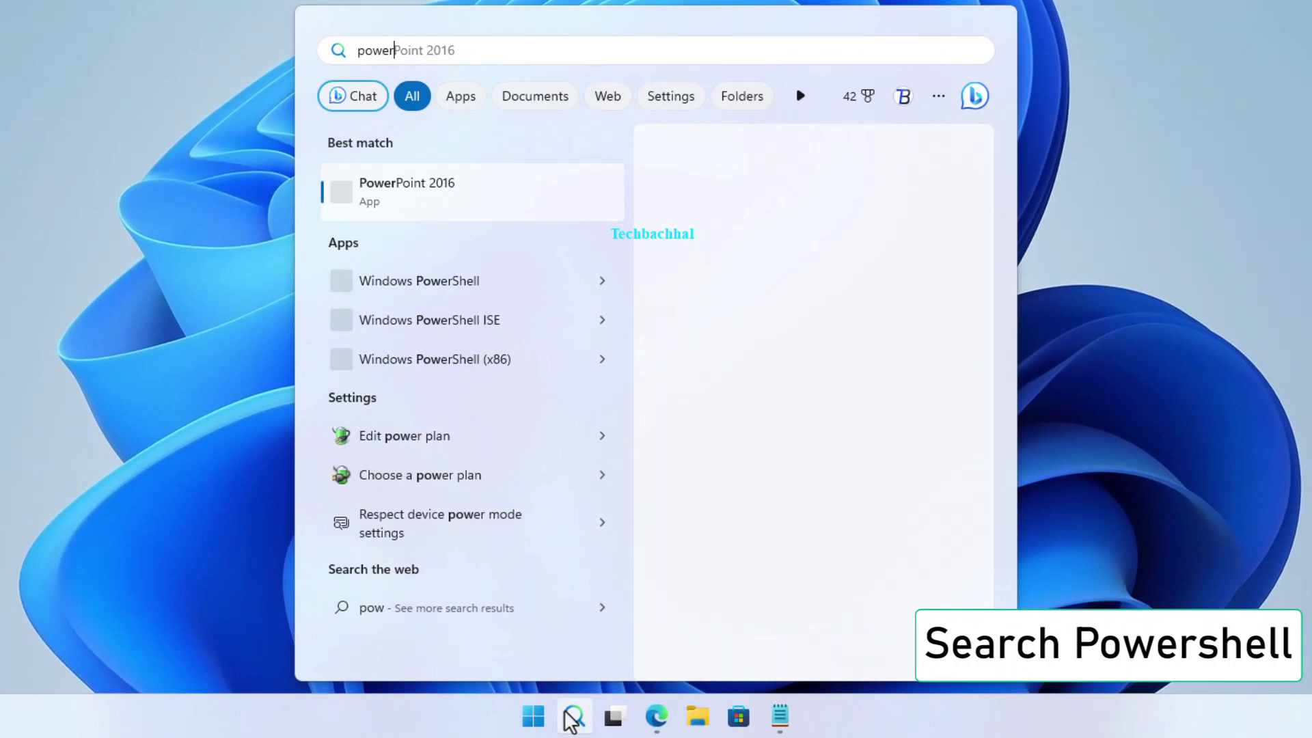
type("shell")
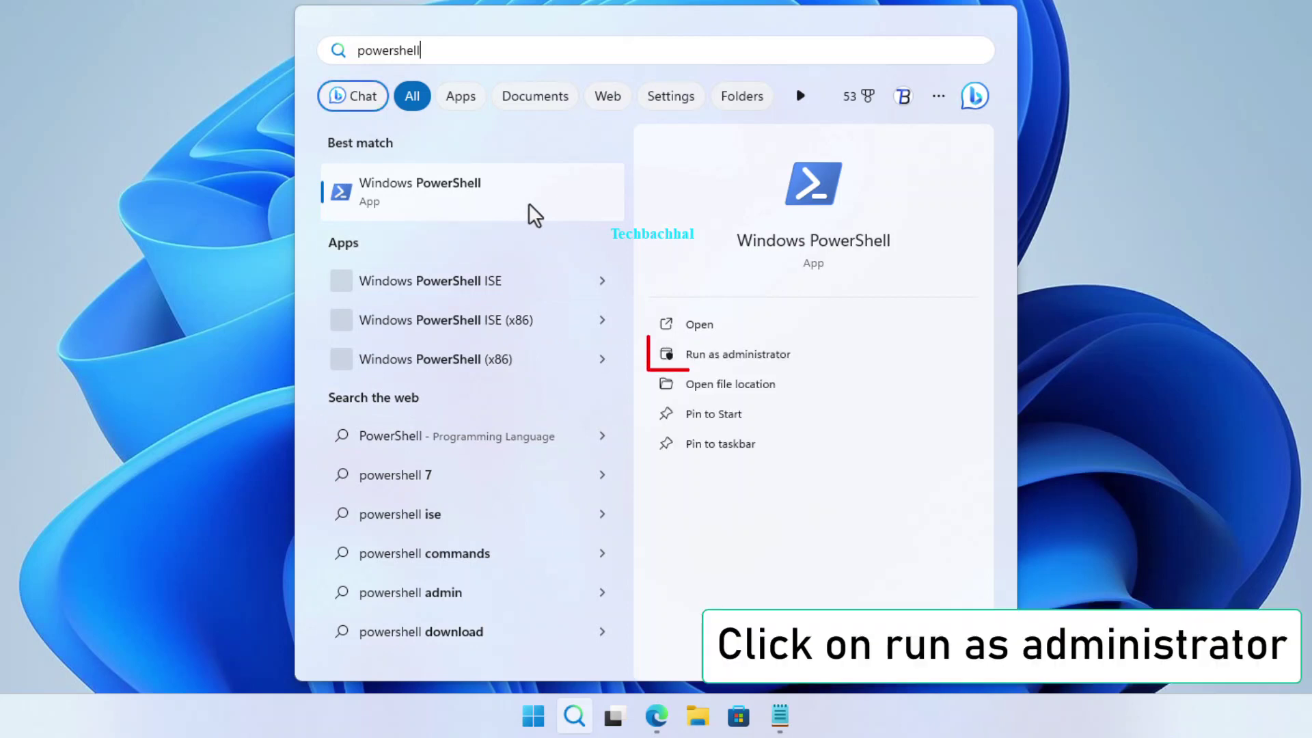
left_click(714, 356)
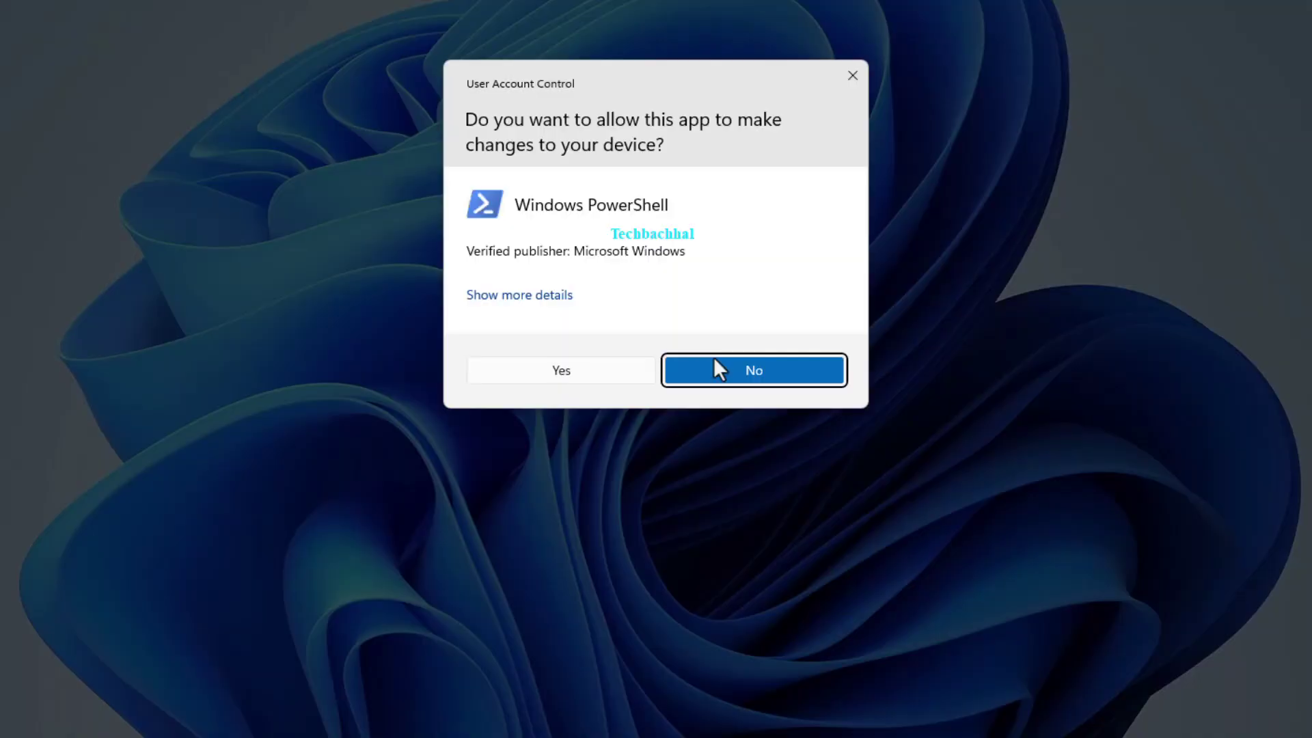
left_click(544, 369)
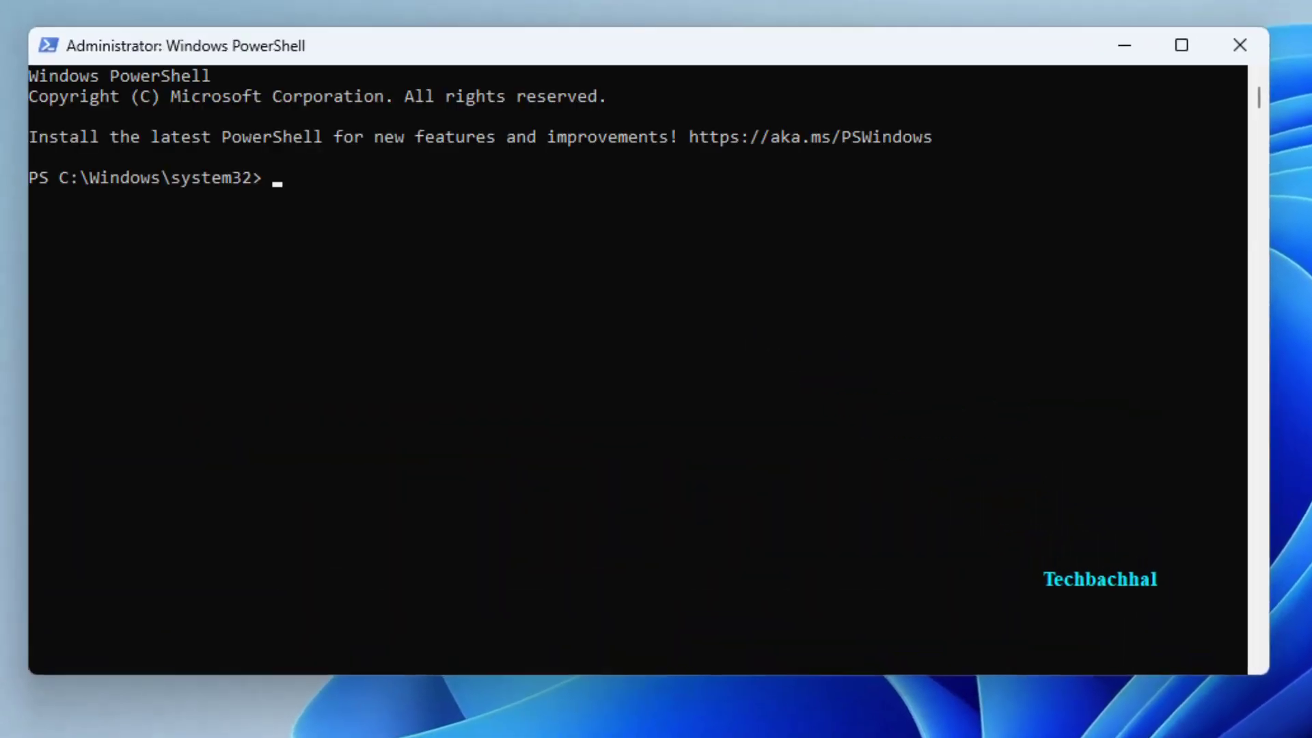
Paste the Get-AppxPackage Microsoft SecHealthUI -AllUsers | Reset-AppxPackage command from Notepad, then exit PowerShell.
key("alt+Tab")
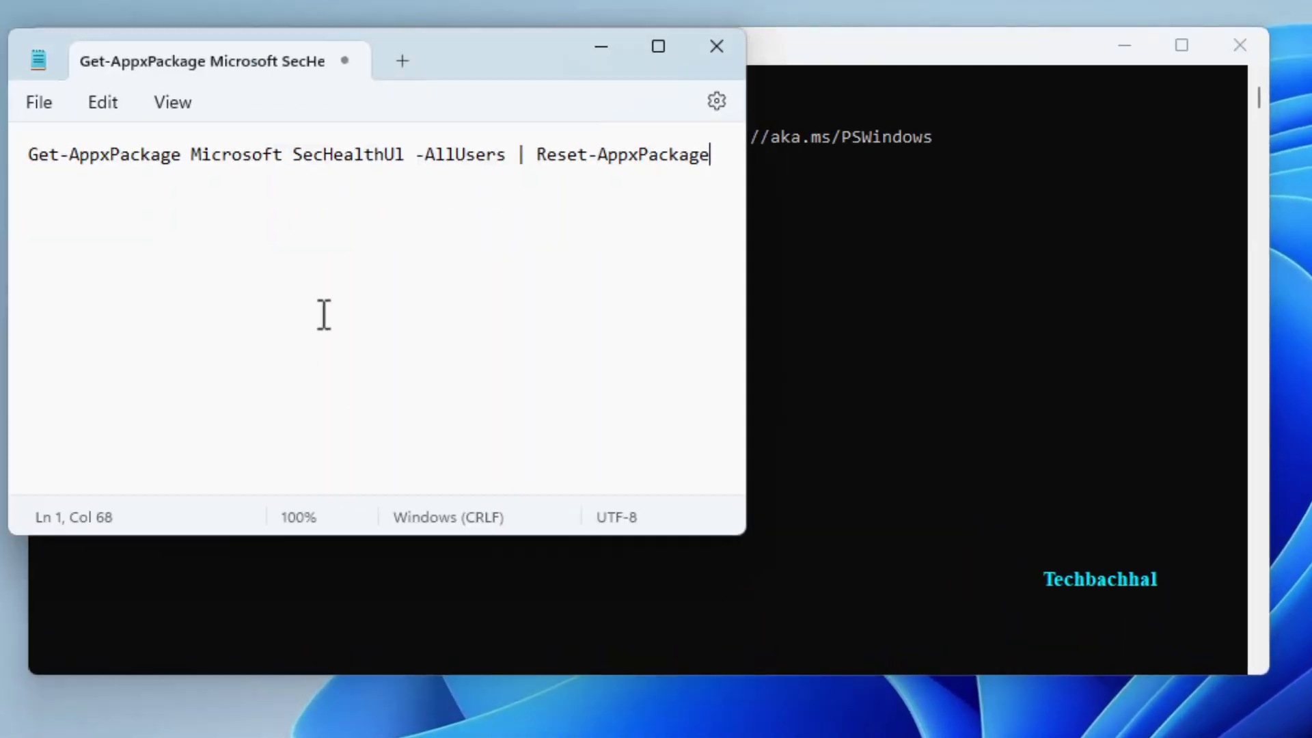
left_click_drag(448, 64, 869, 162)
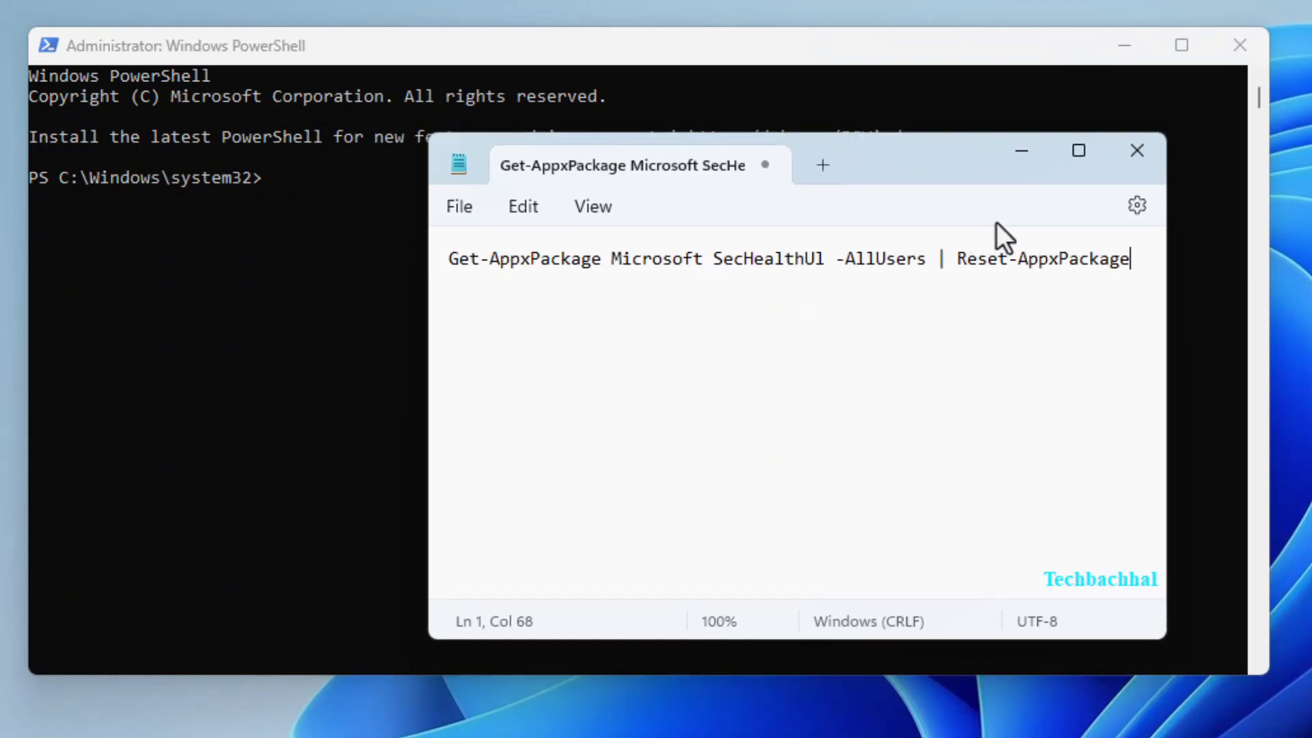
key("ctrl+a")
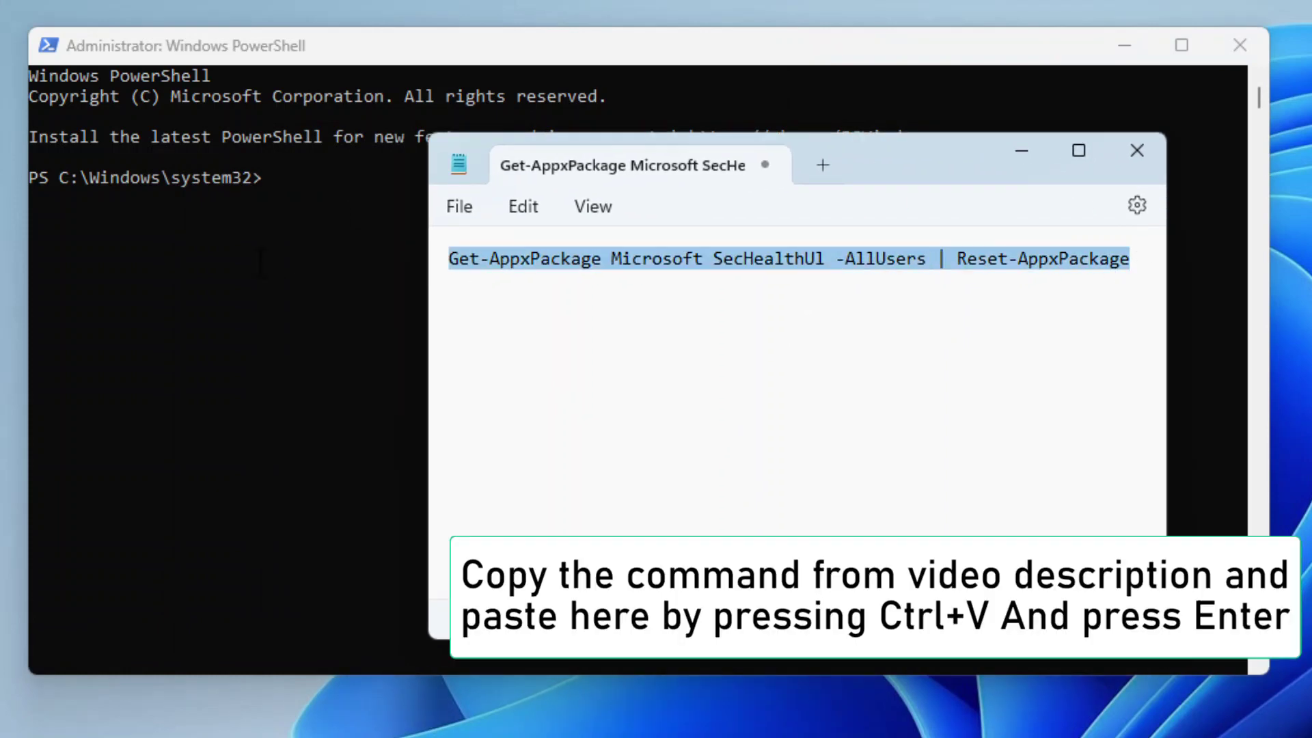
left_click(1016, 152)
type("Get-AppxPackage Microsoft.SecHealthUI -AllUsers | Reset-AppxPackage")
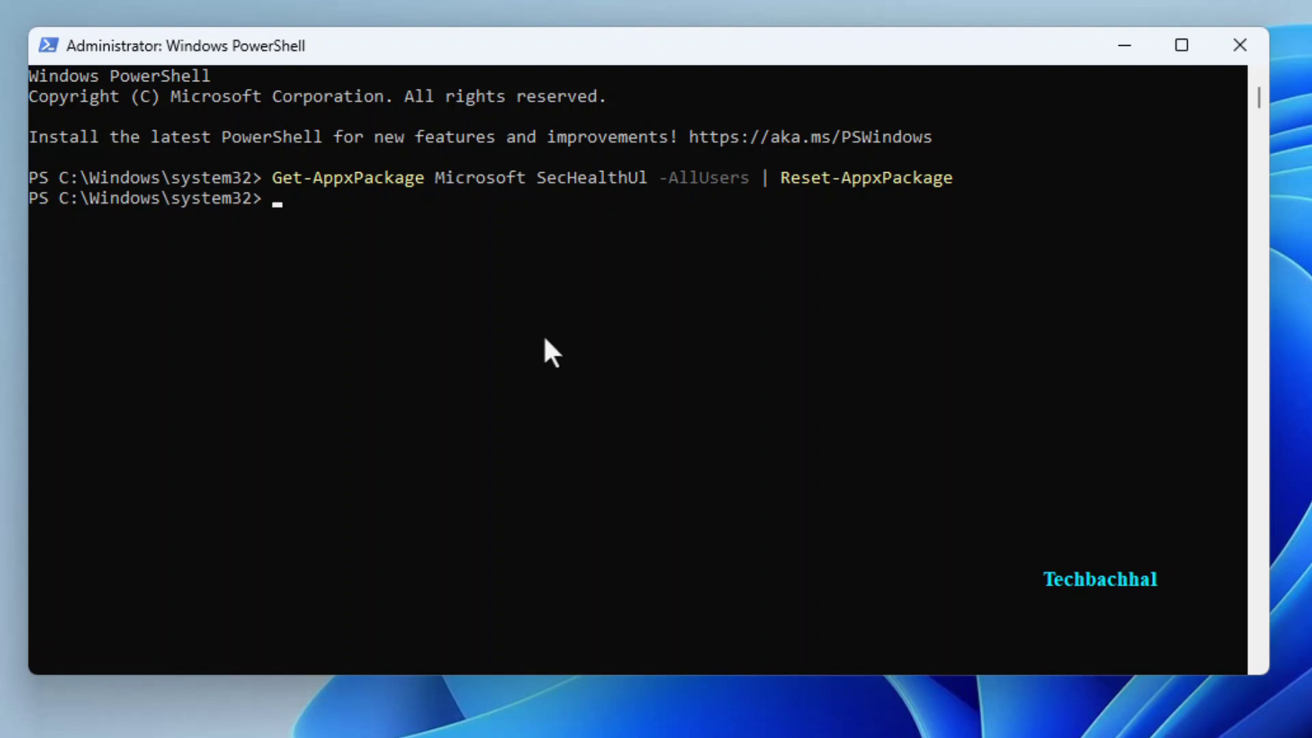
type("exit")
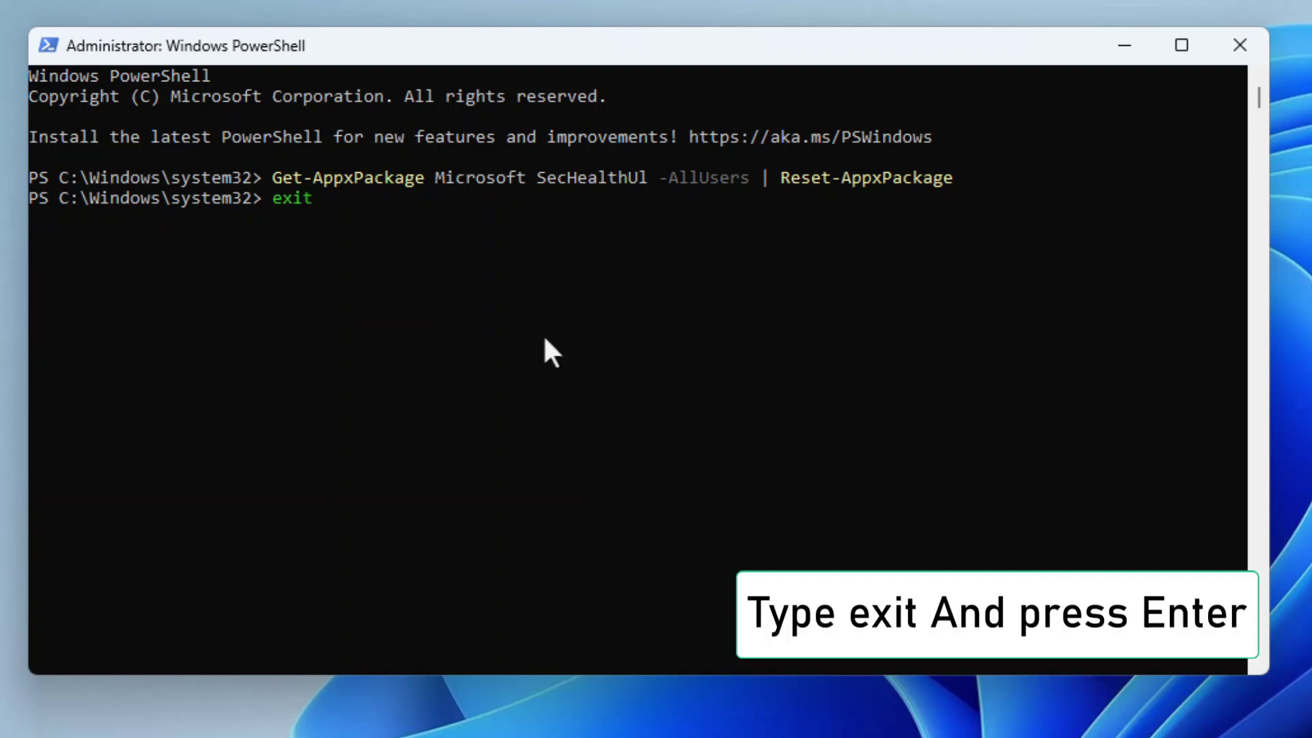
key("Return")
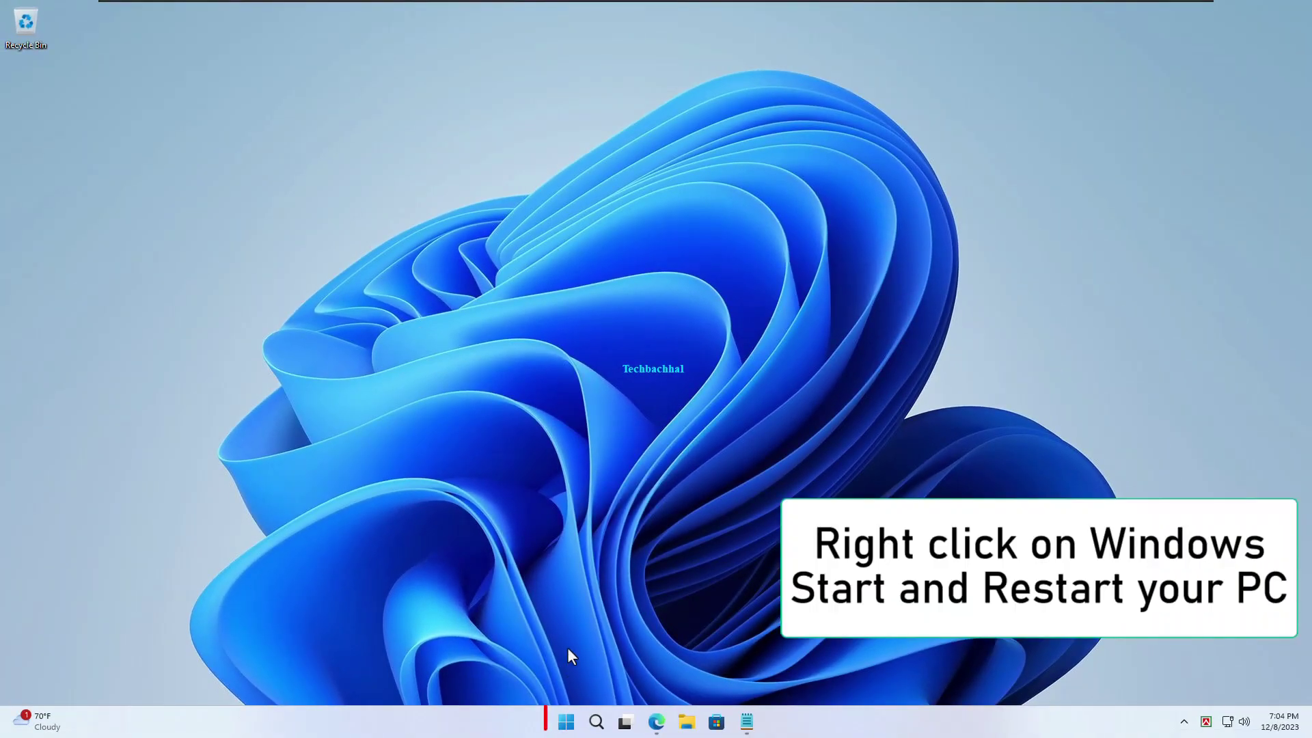
Choose Restart from the Start button's Shut down or sign out submenu.
right_click(565, 722)
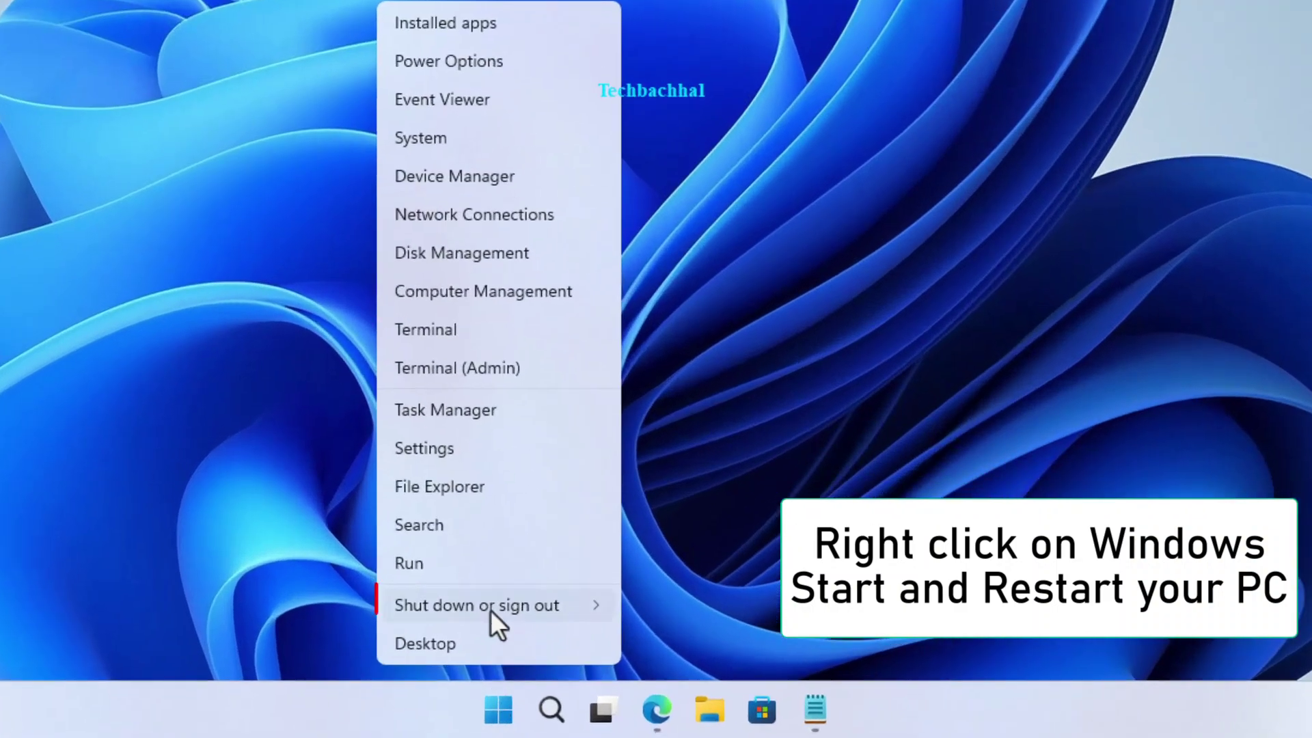
mouse_move(490, 610)
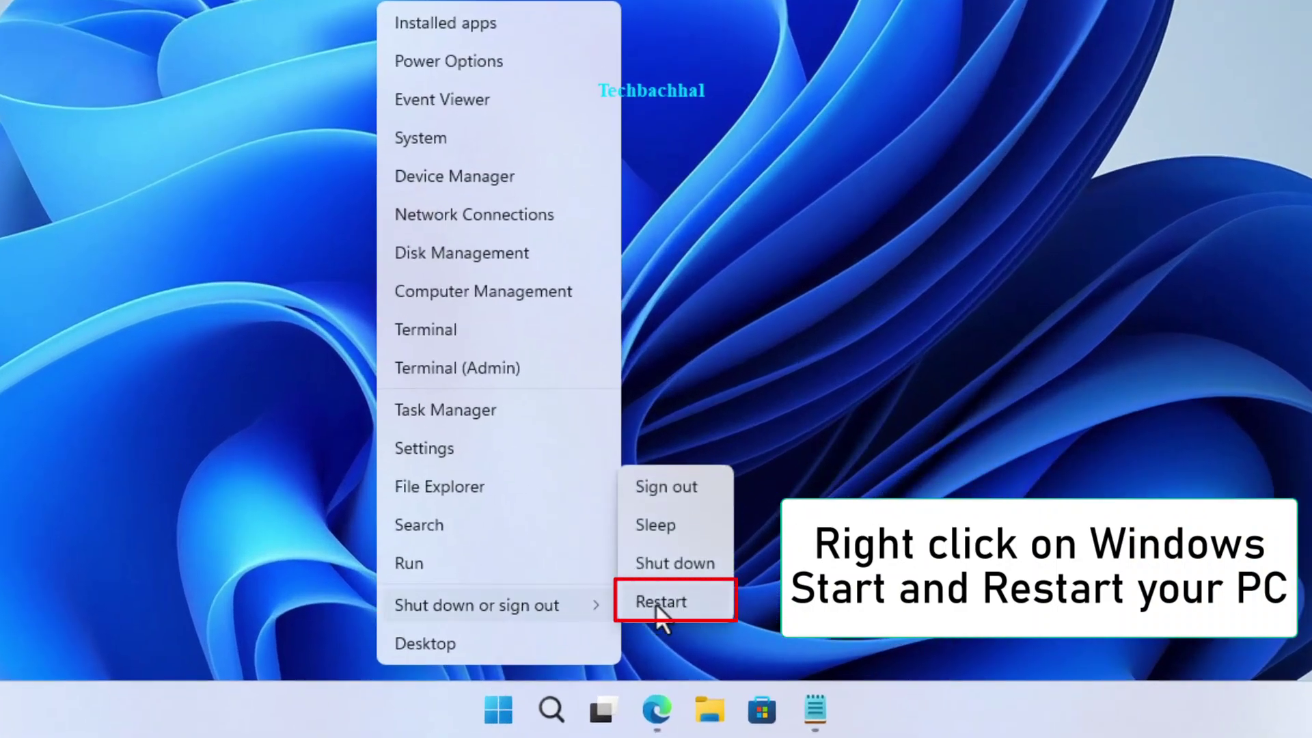
left_click(654, 603)
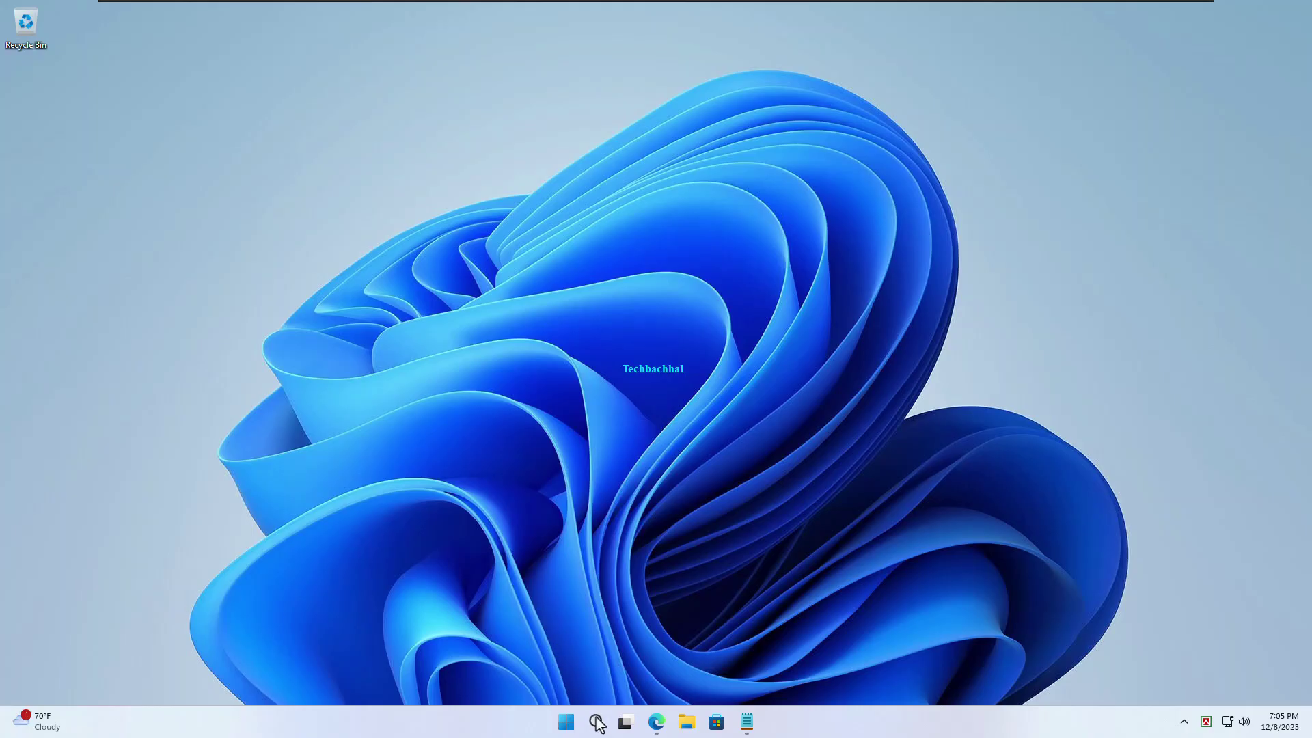
Search 'powershell' again, launch it as administrator and click Yes on the UAC prompt.
left_click(596, 723)
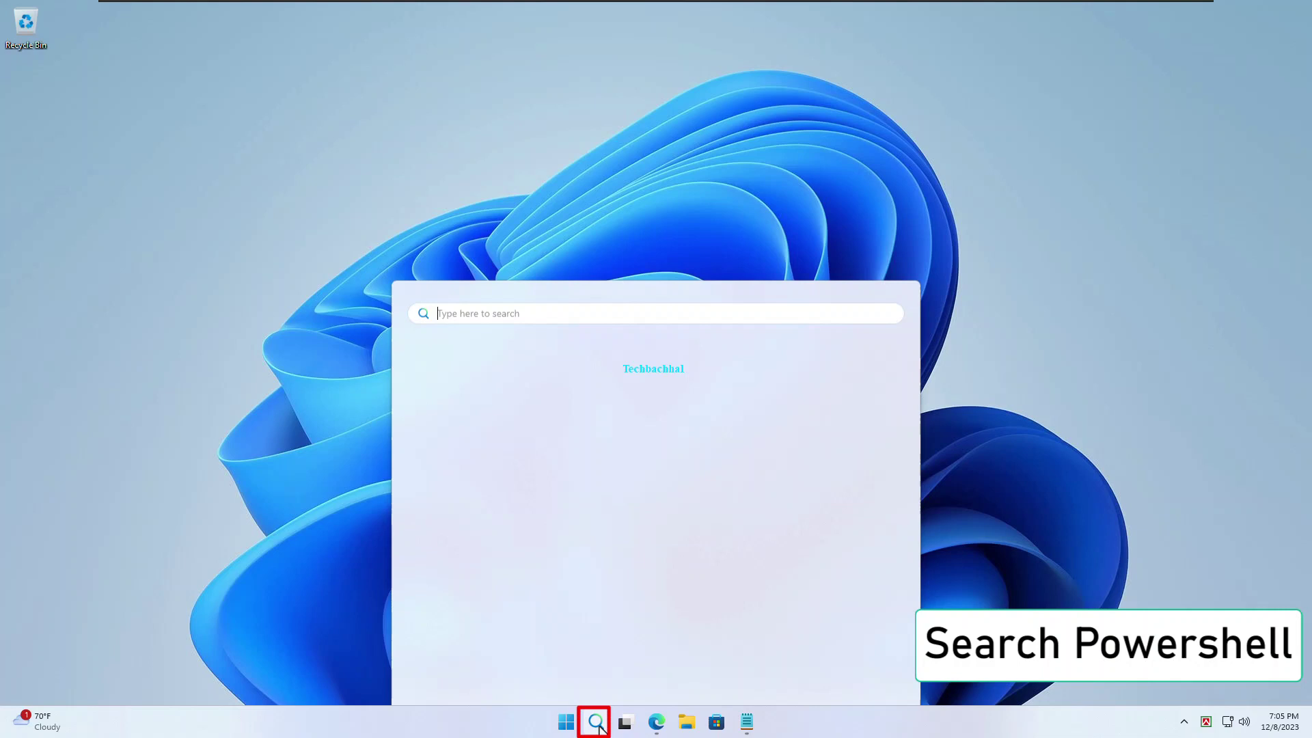
type("powe")
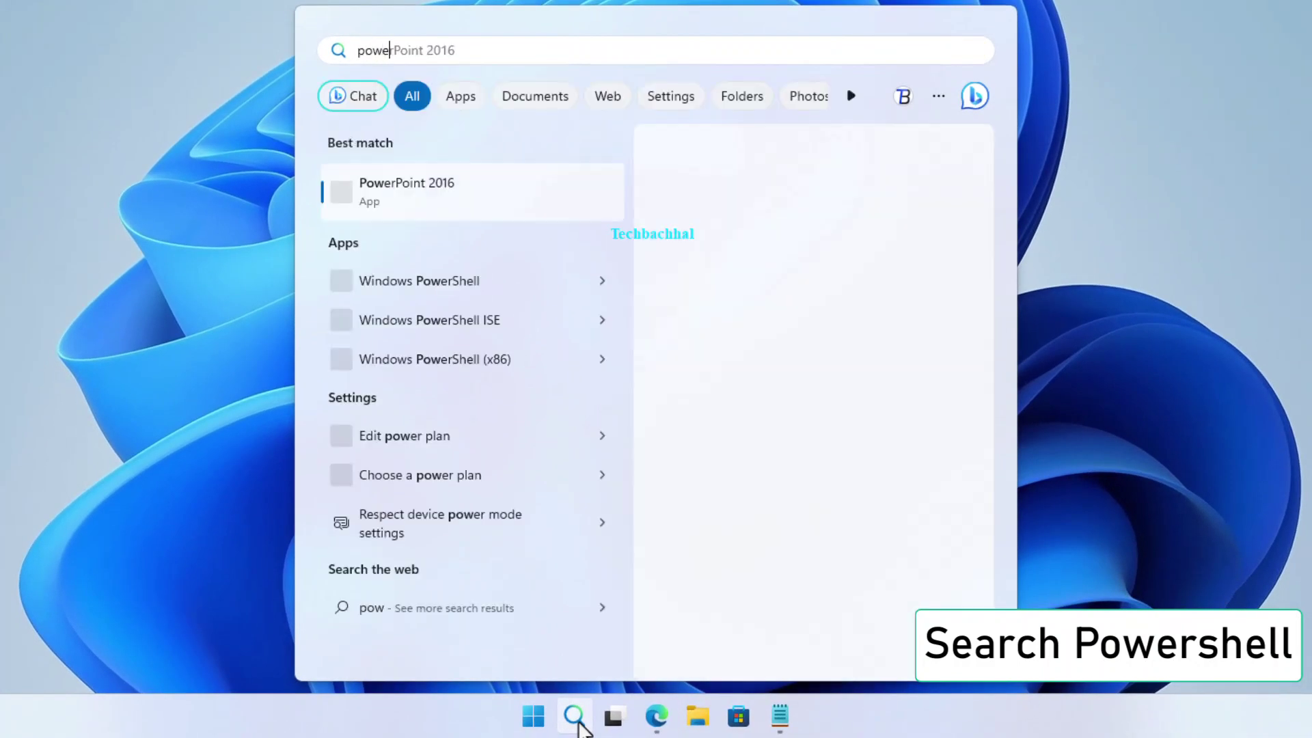
type("rshe")
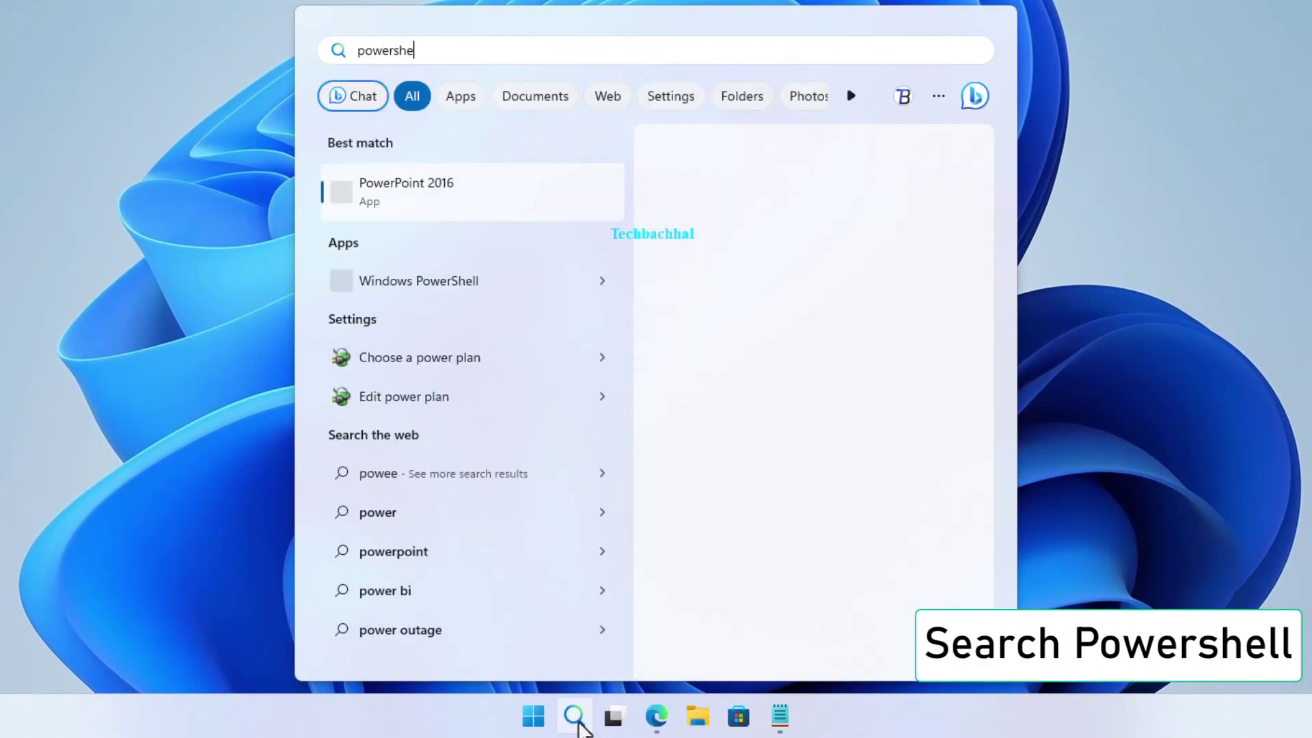
type("ll")
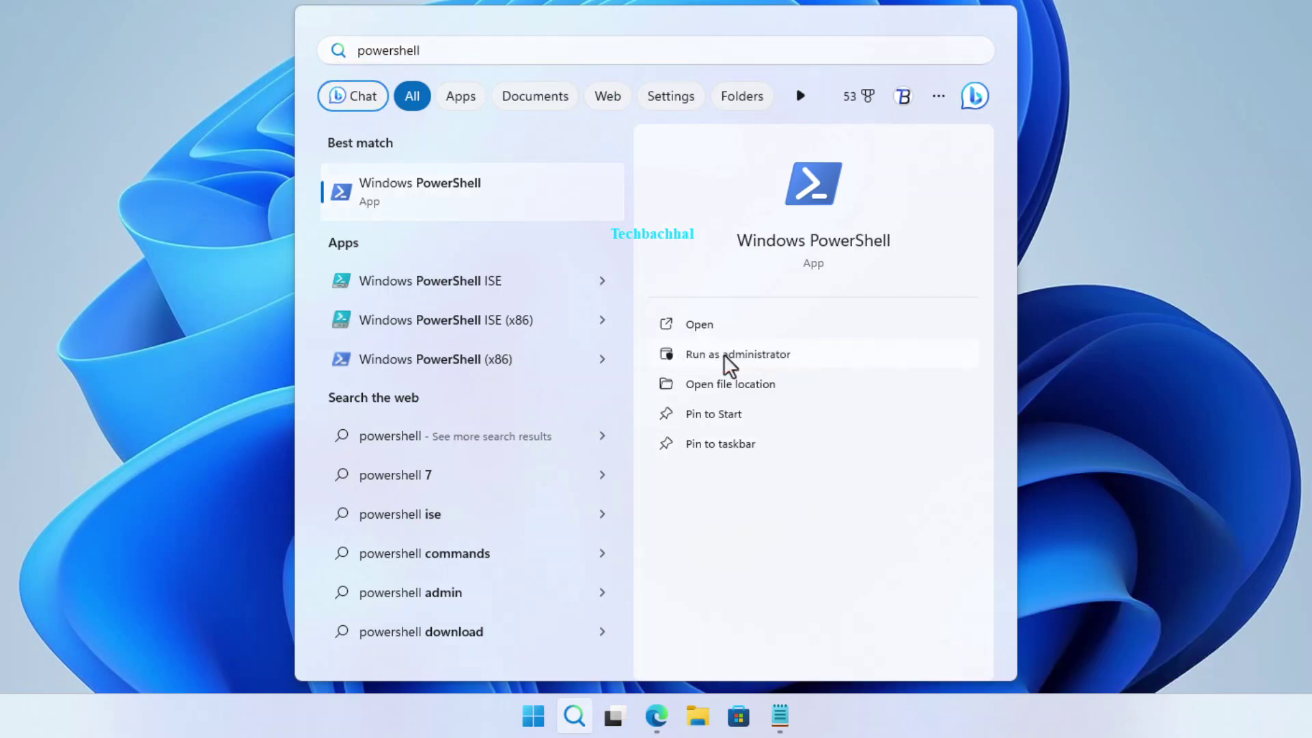
left_click(730, 366)
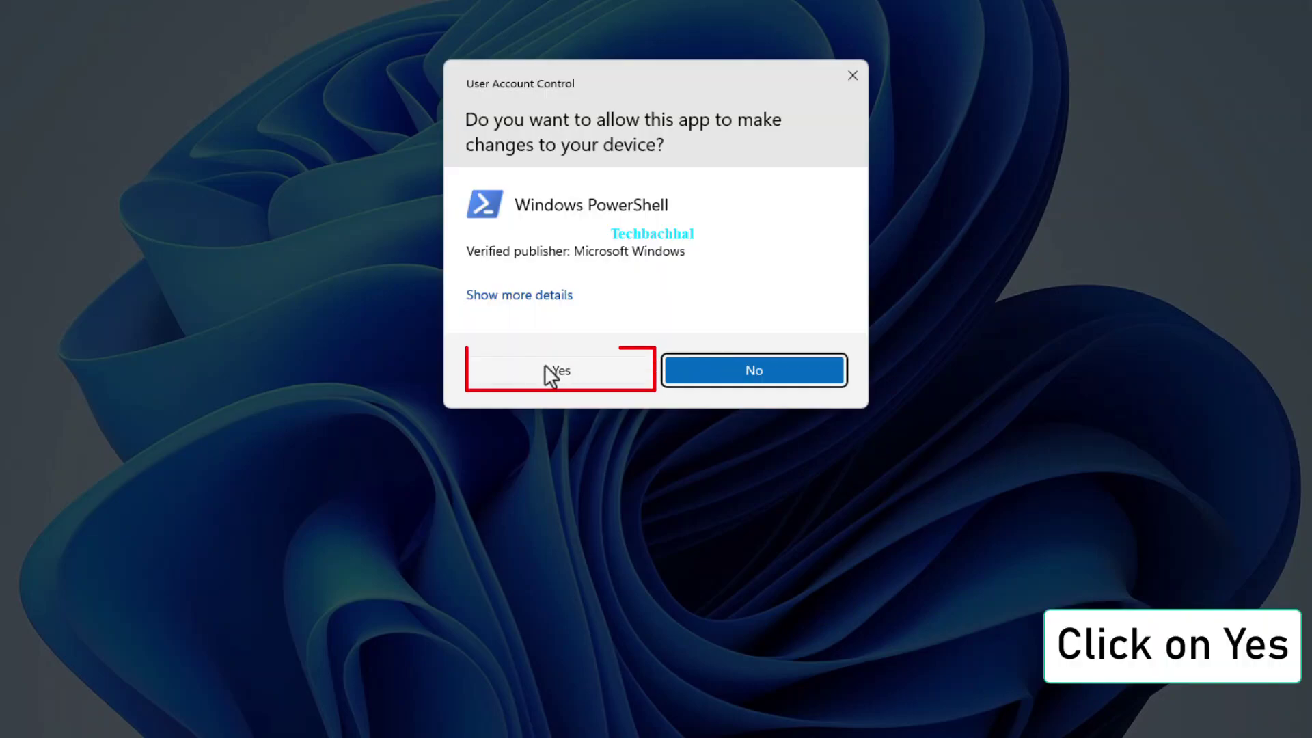
left_click(545, 369)
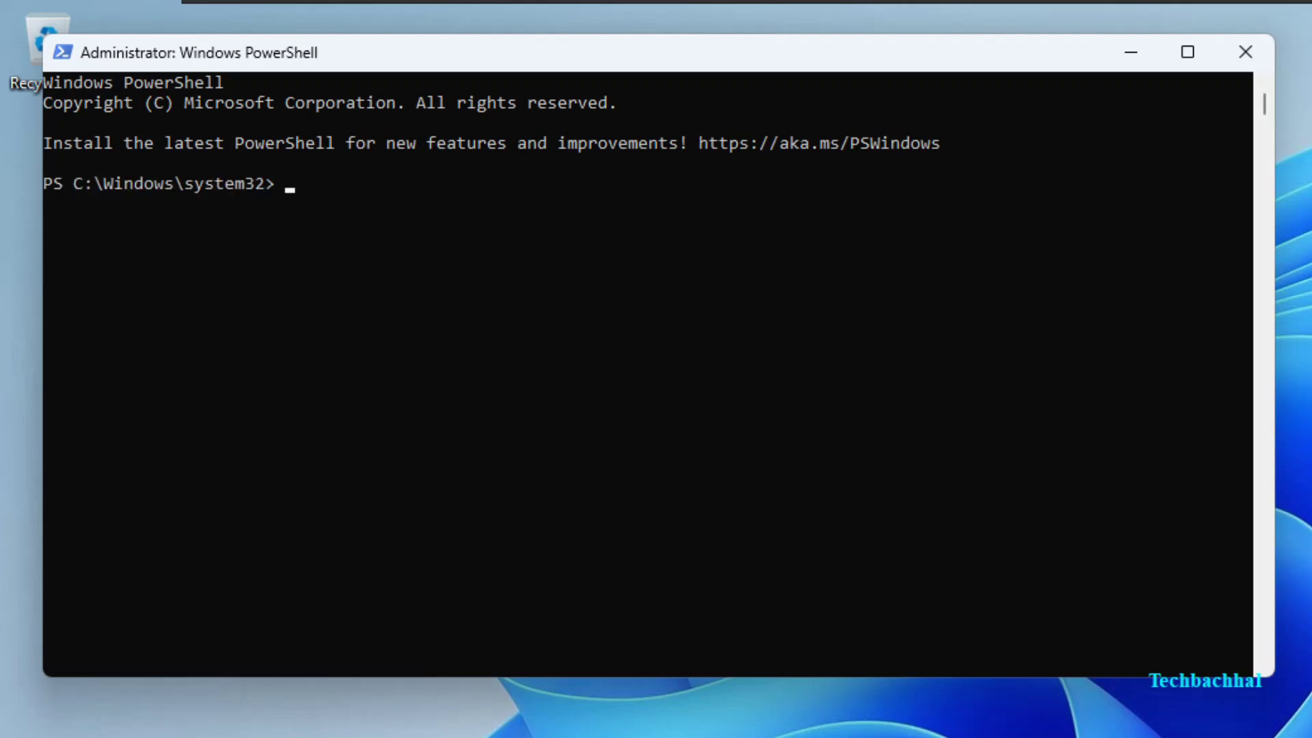
Copy the 'Set-ExecutionPolicy Unrestricted' line from the Notepad command list.
key("alt+Tab")
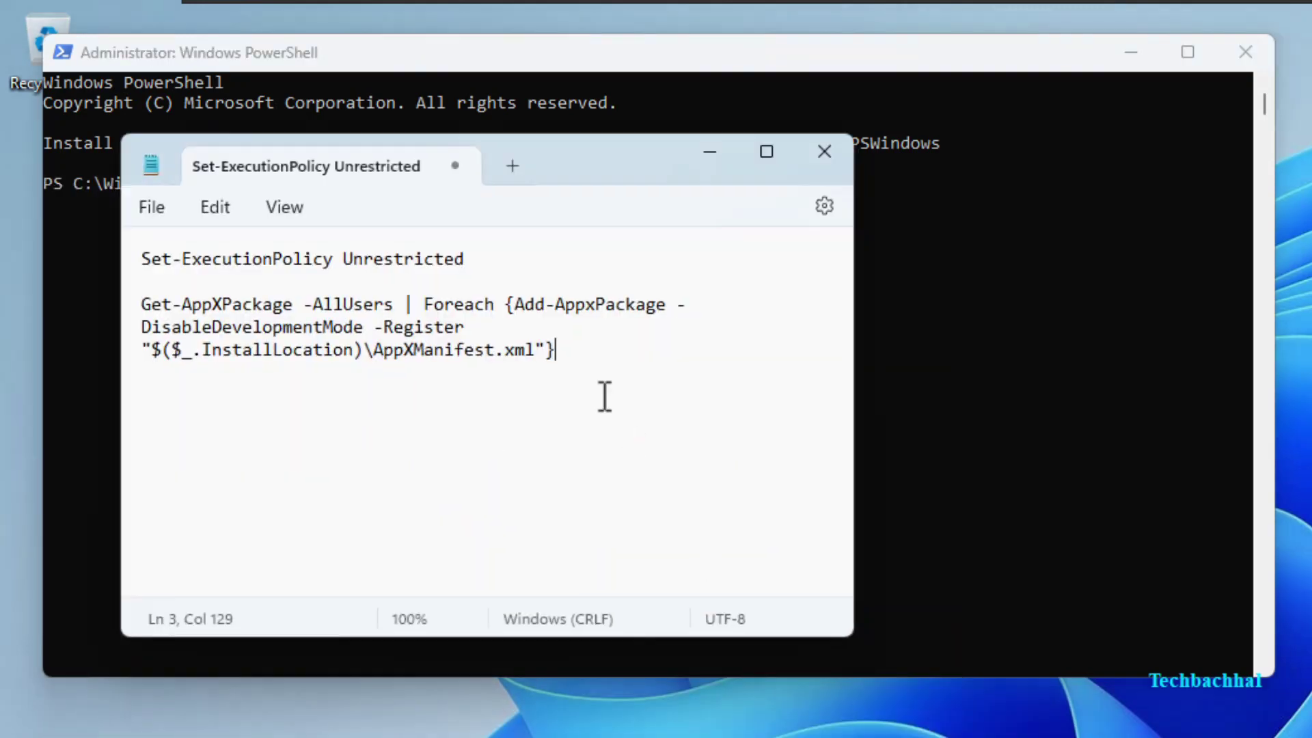
left_click_drag(612, 171, 1022, 167)
left_click(867, 260)
left_click_drag(868, 259, 676, 257)
left_click(793, 272)
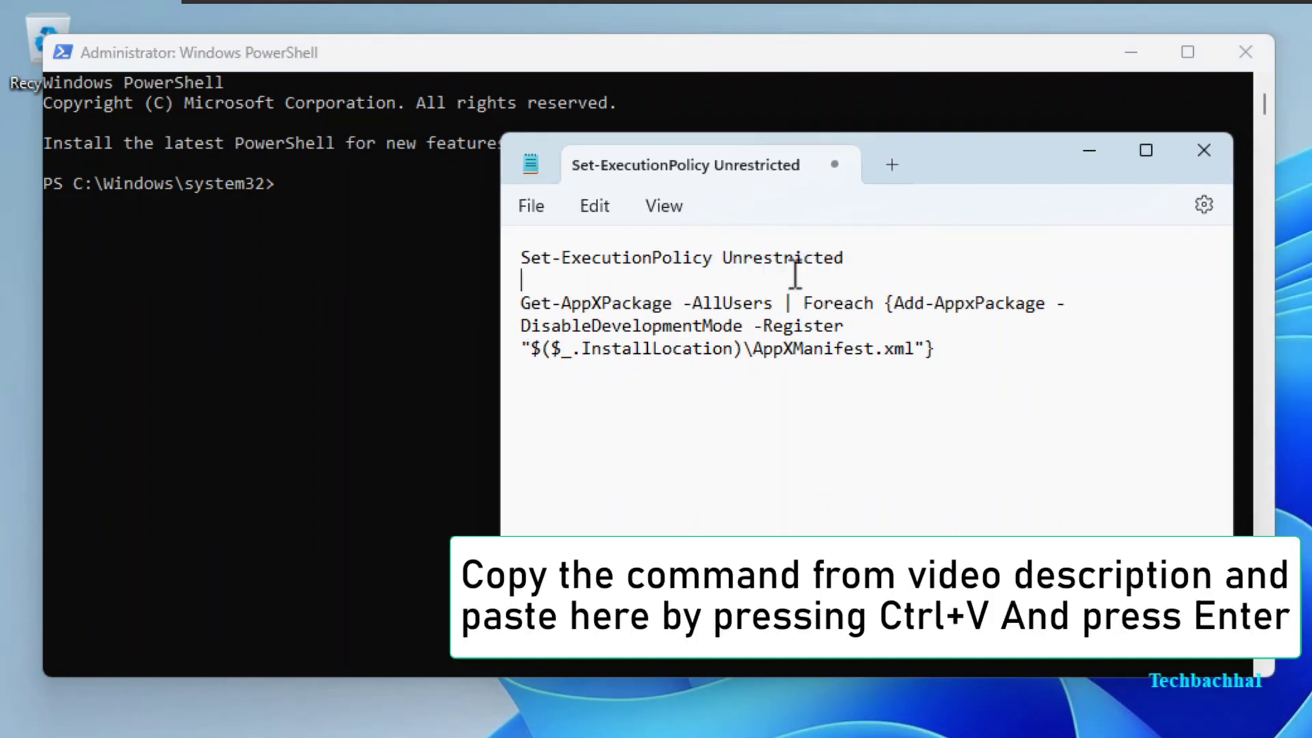
left_click(841, 258)
left_click_drag(845, 258, 521, 258)
key("ctrl+c")
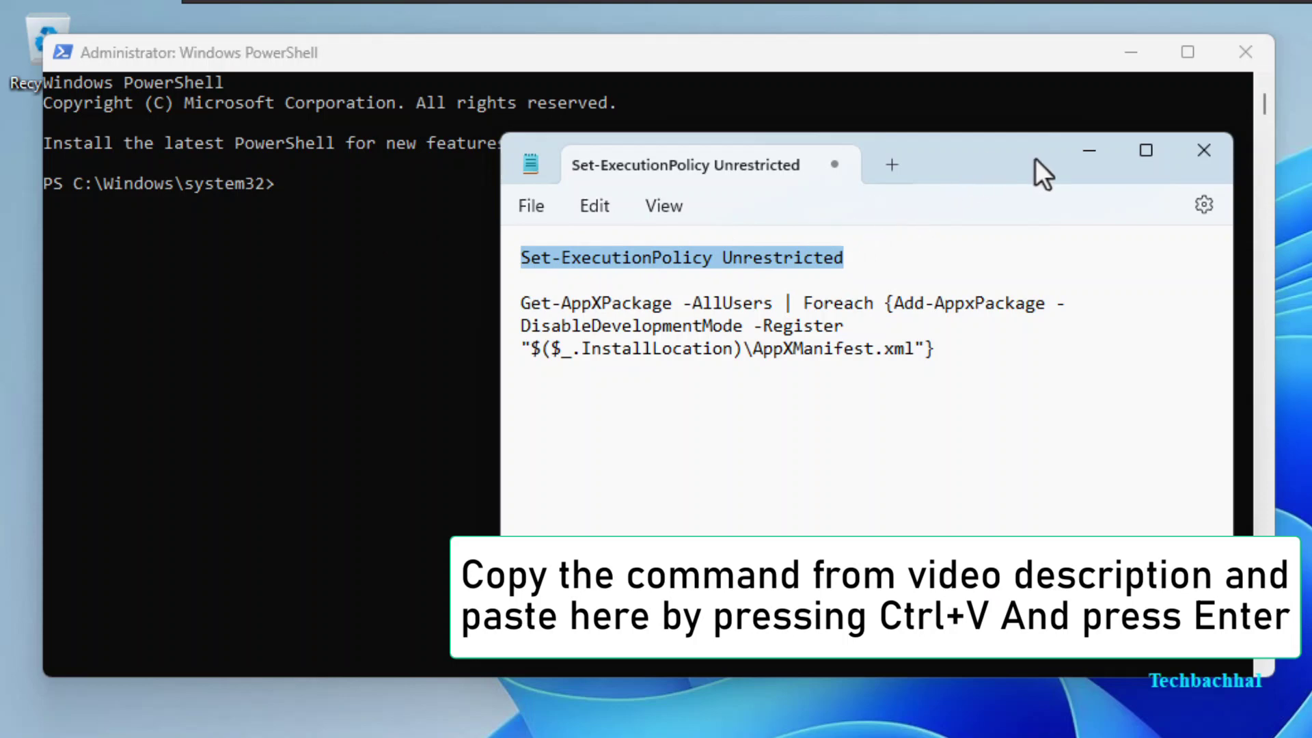
Run Set-ExecutionPolicy Unrestricted in PowerShell and confirm the policy change.
left_click(1077, 151)
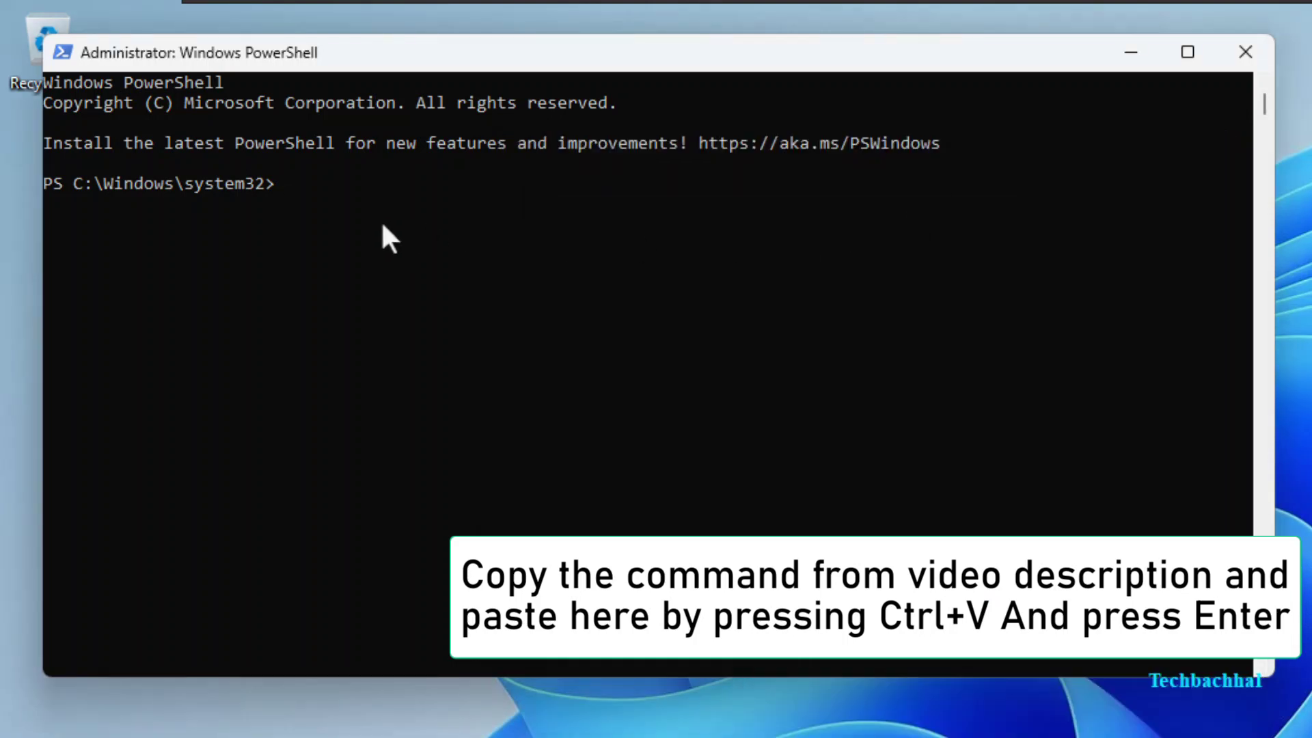
key("ctrl+v")
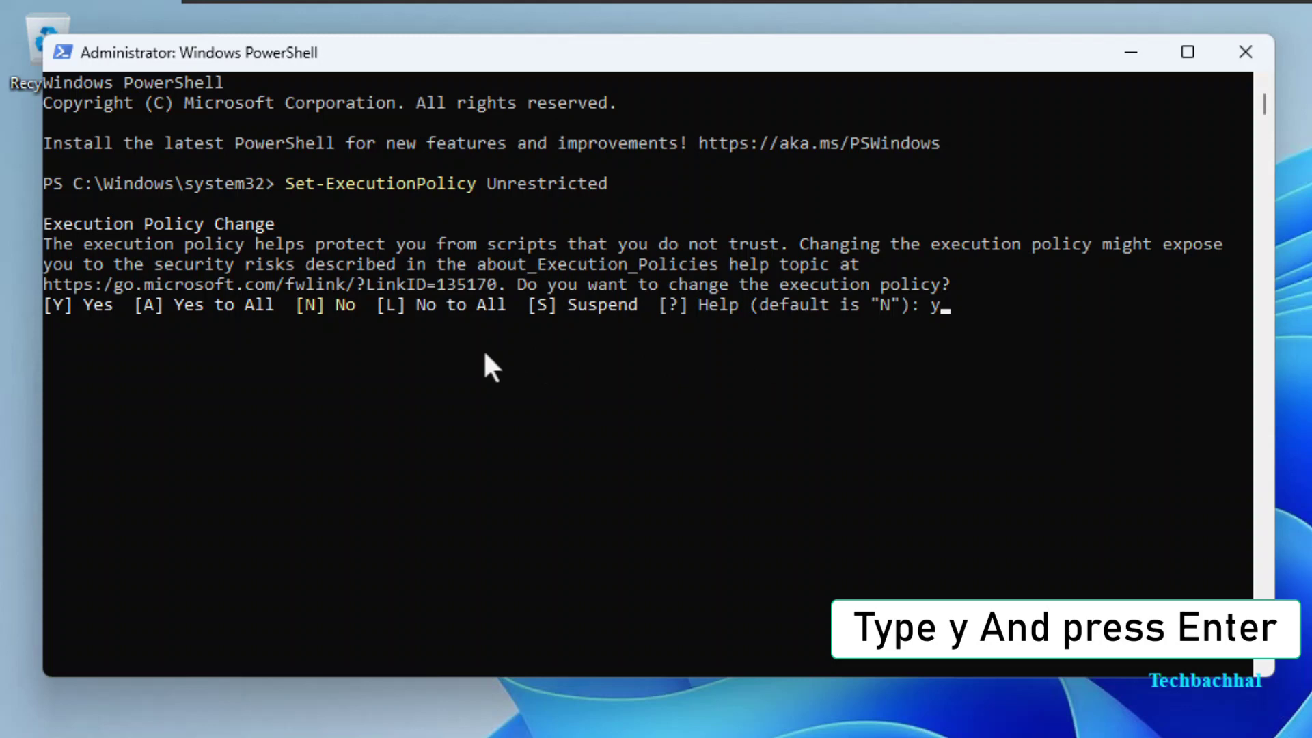
key("Return")
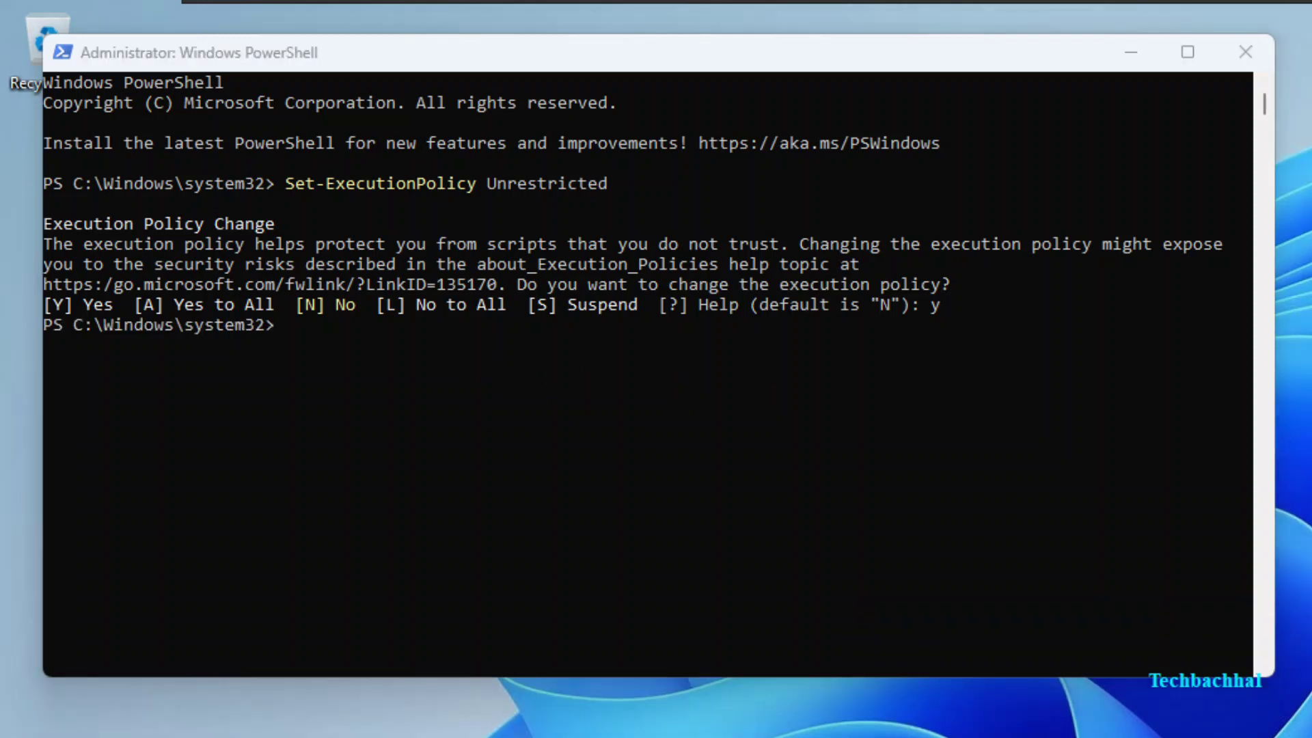
key("alt+Tab")
Run the Get-AppXPackage -AllUsers | Add-AppxPackage re-registration command, then close PowerShell.
left_click_drag(942, 355, 505, 300)
key("ctrl+c")
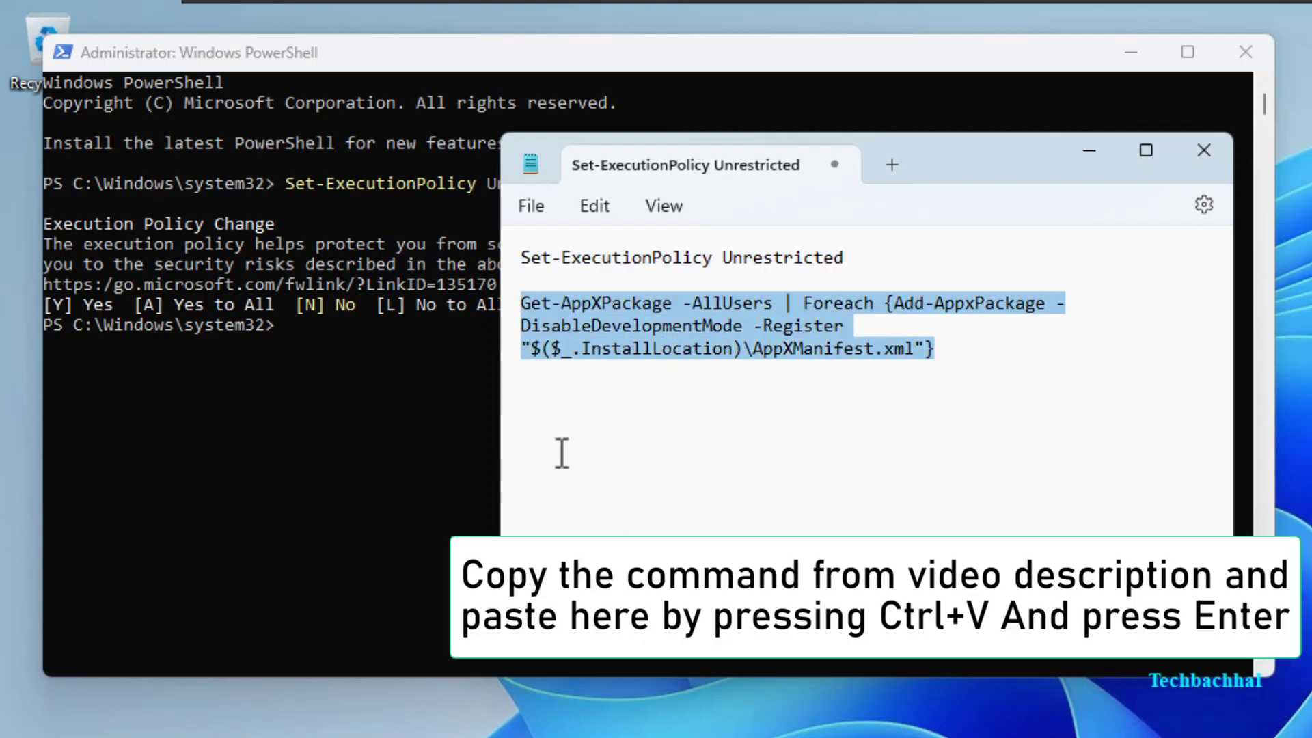
left_click(1087, 154)
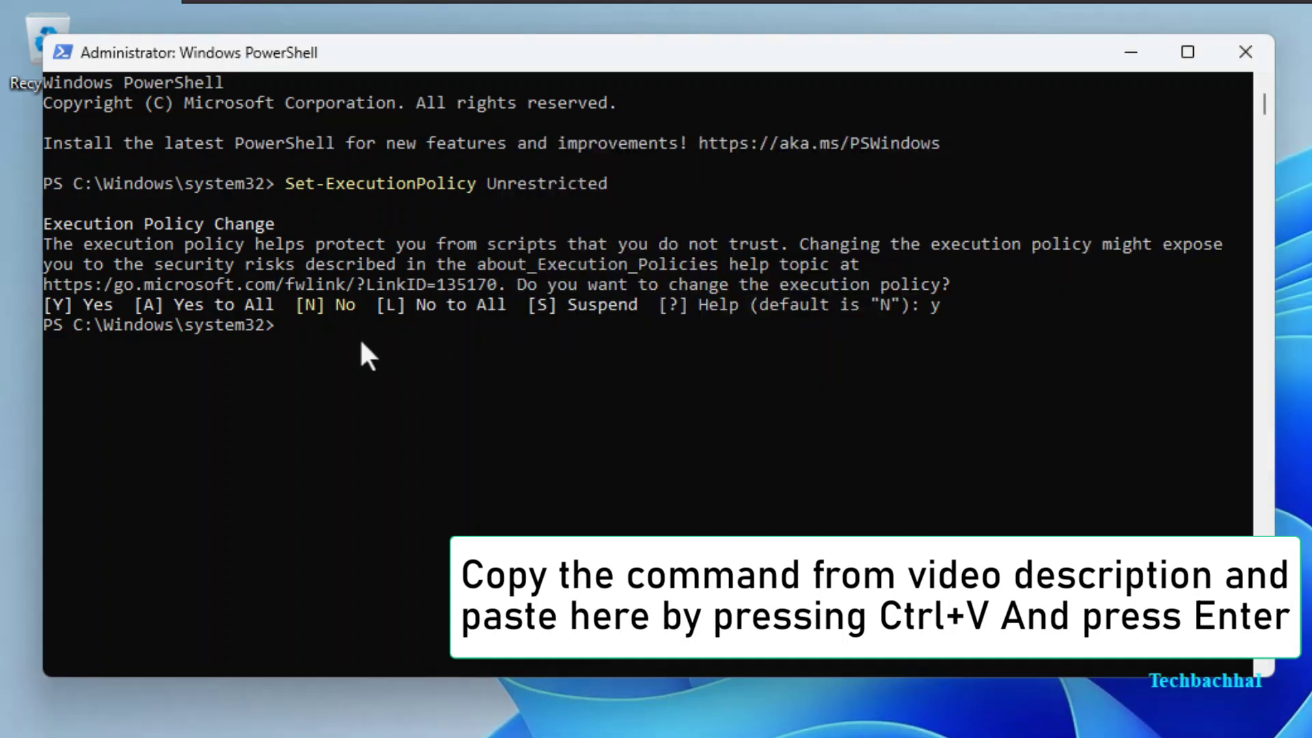
key("ctrl+v")
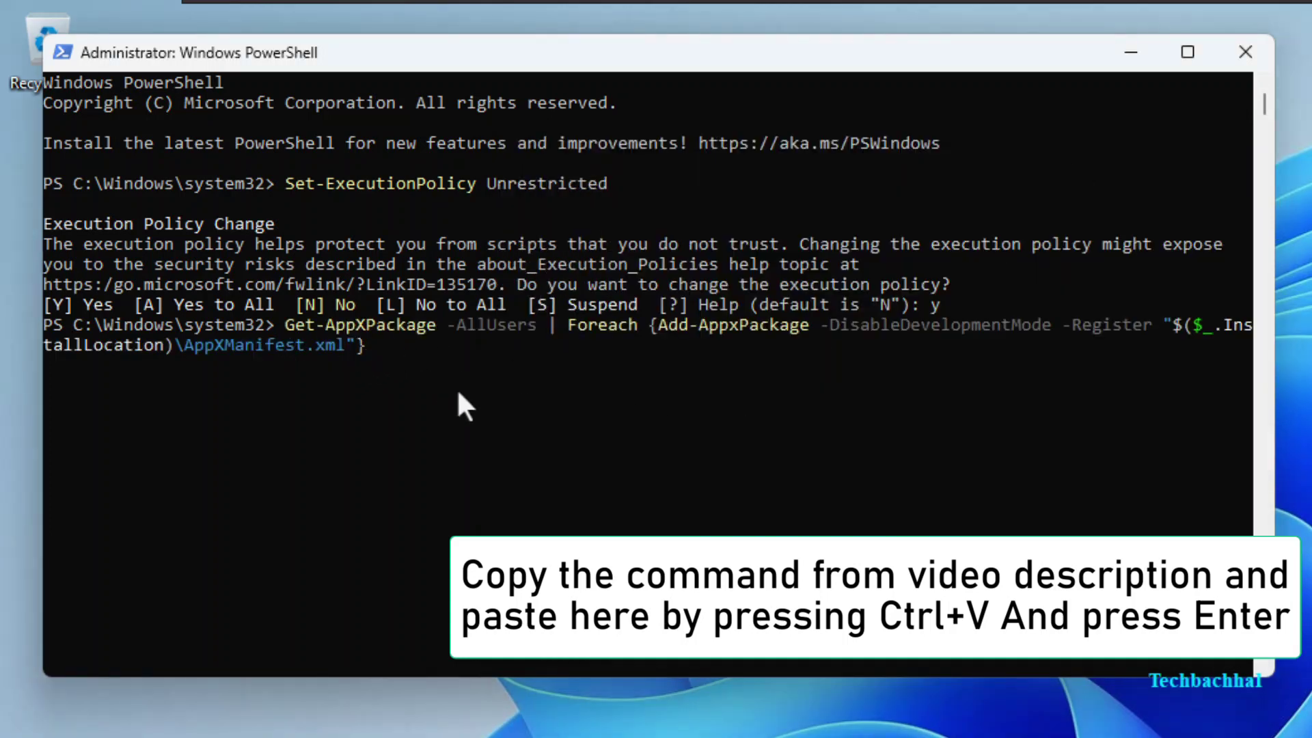
key("Return")
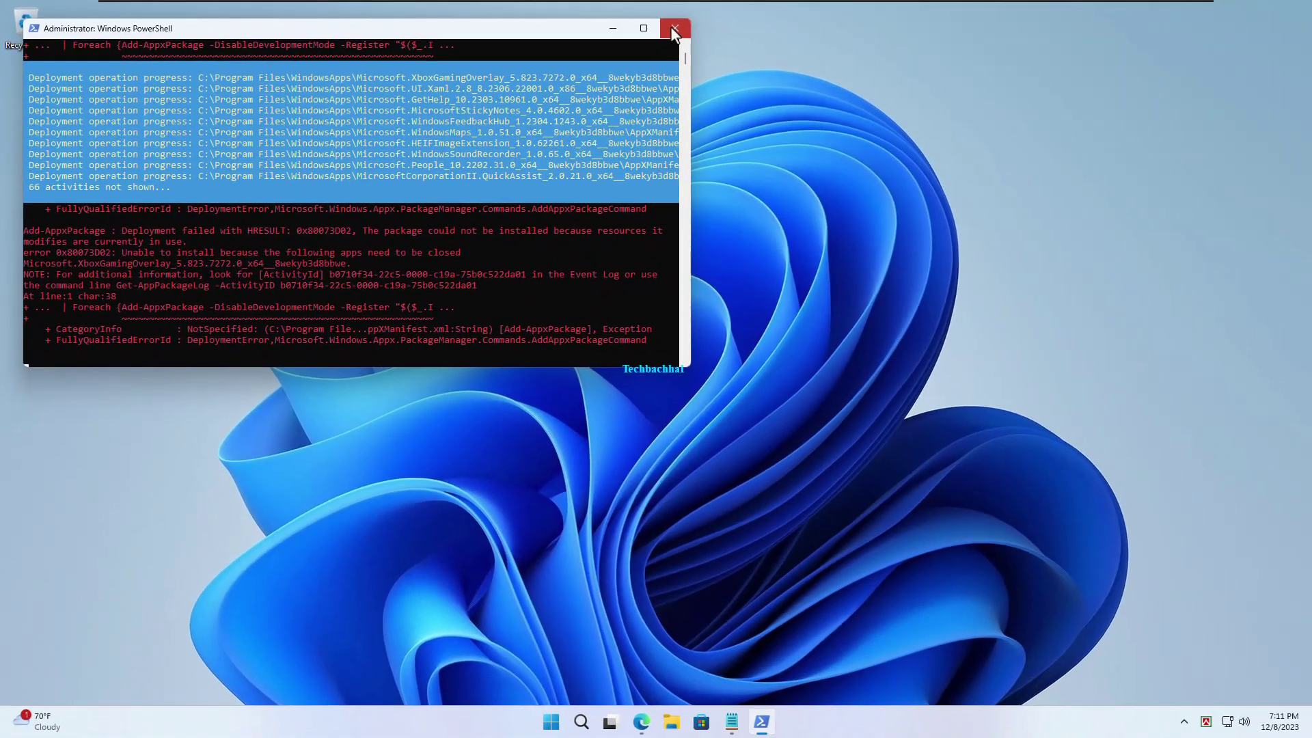
left_click(1245, 52)
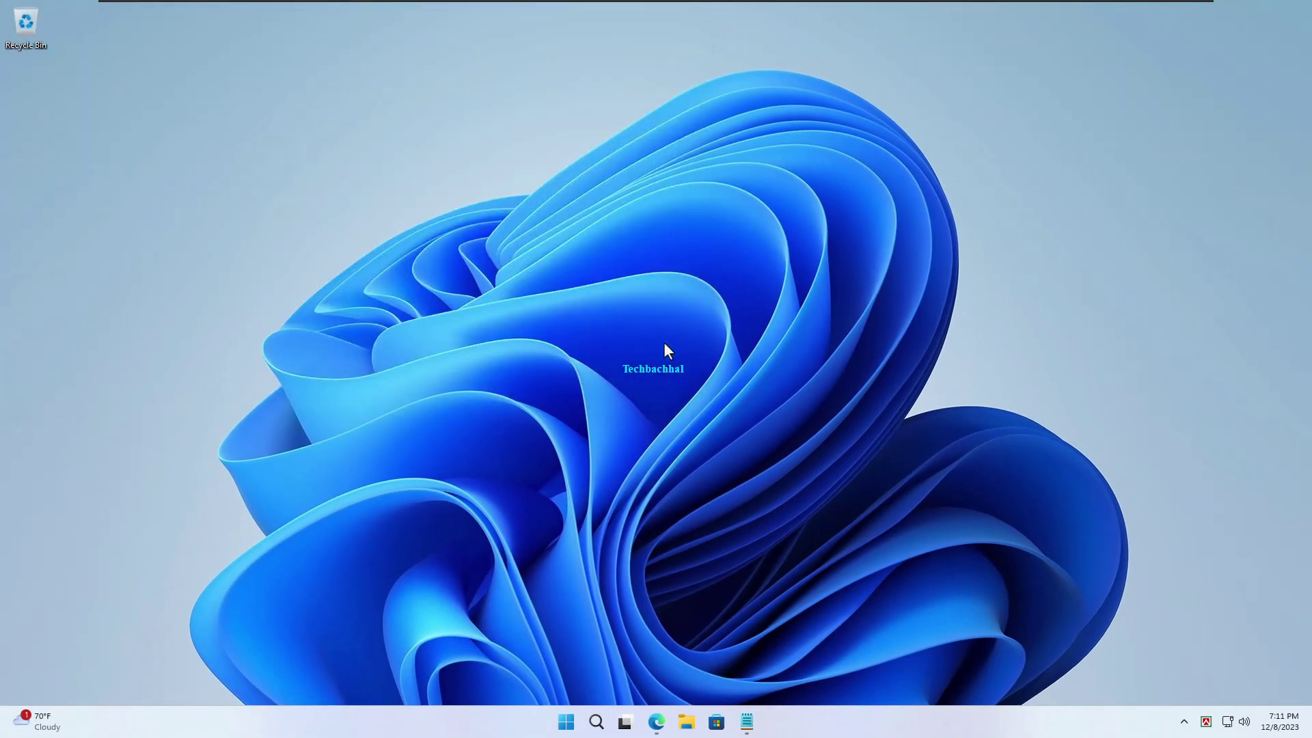
Restart the PC from the Start button's power options menu.
right_click(566, 722)
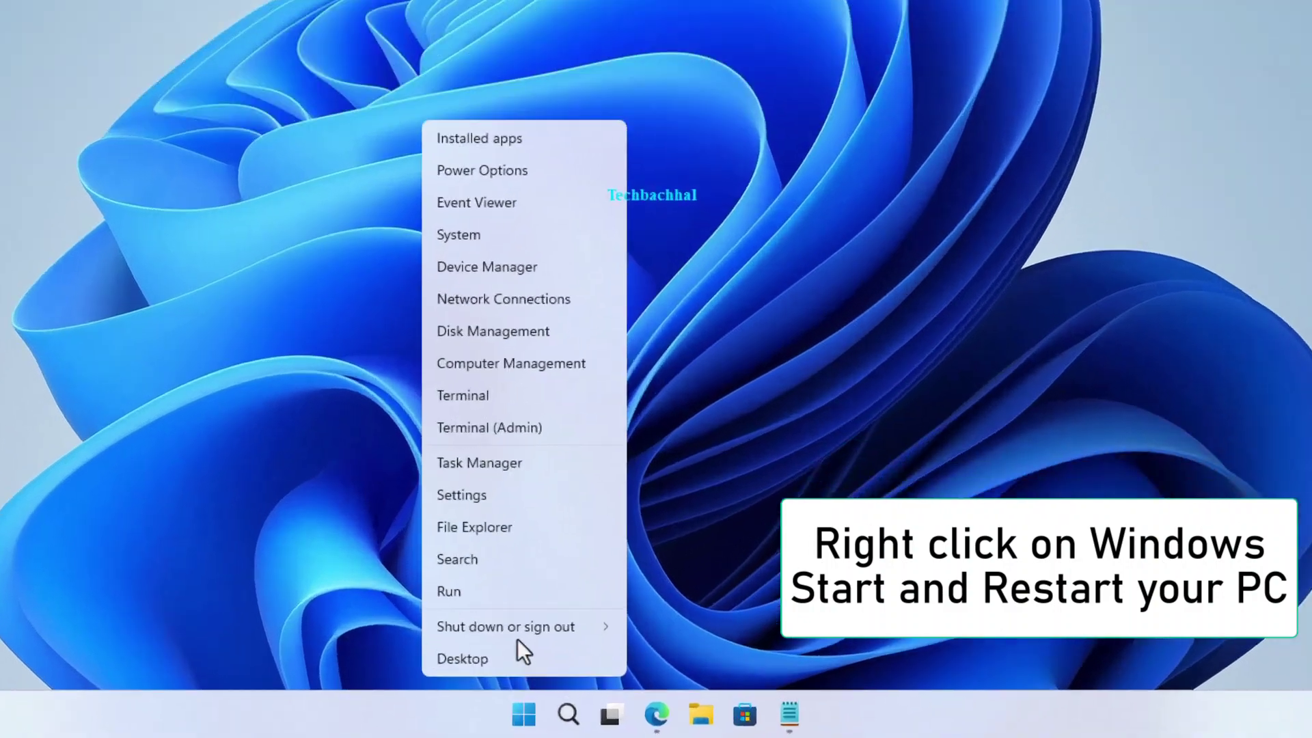
mouse_move(514, 635)
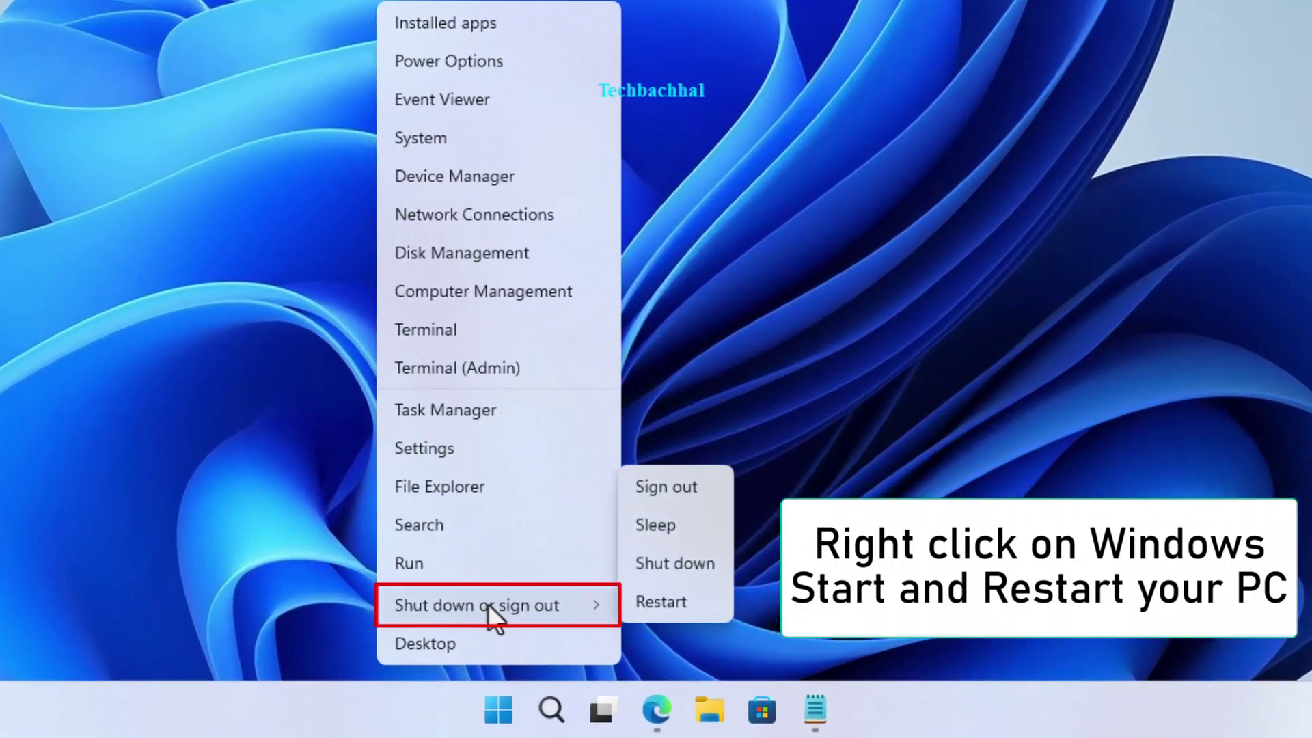
left_click(656, 603)
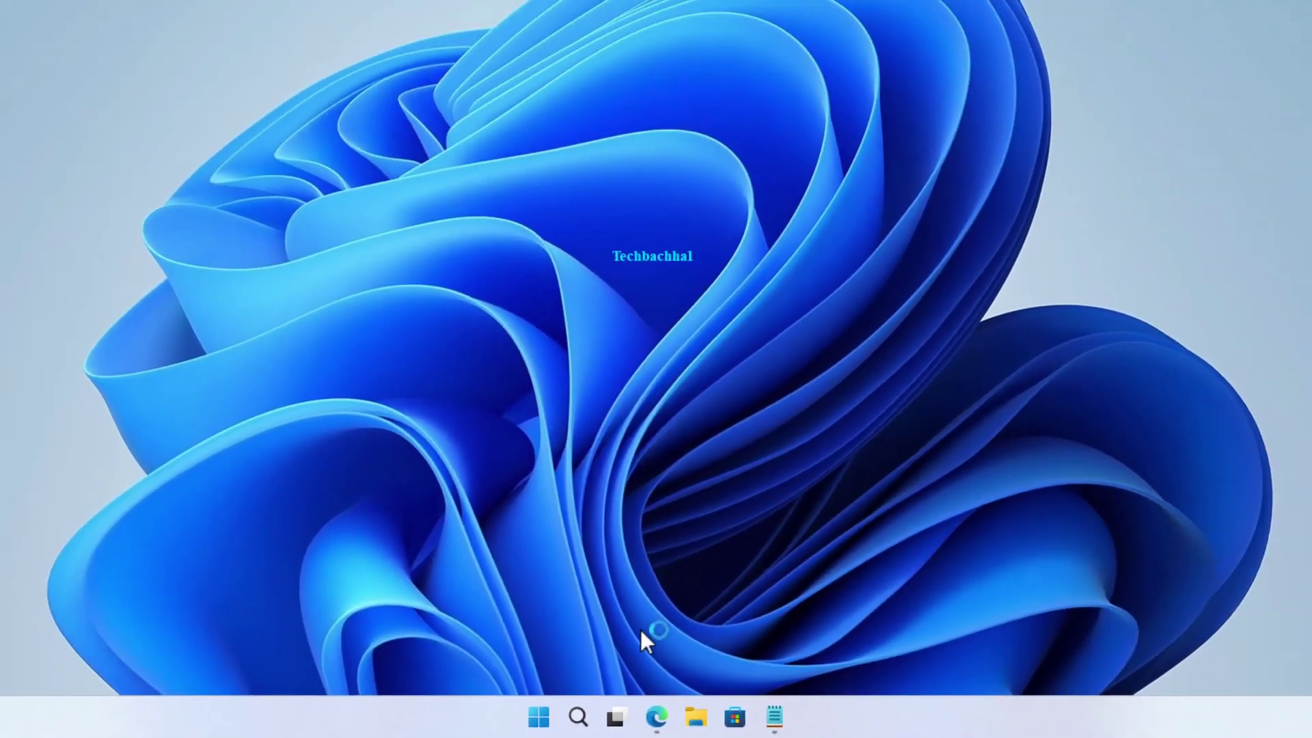